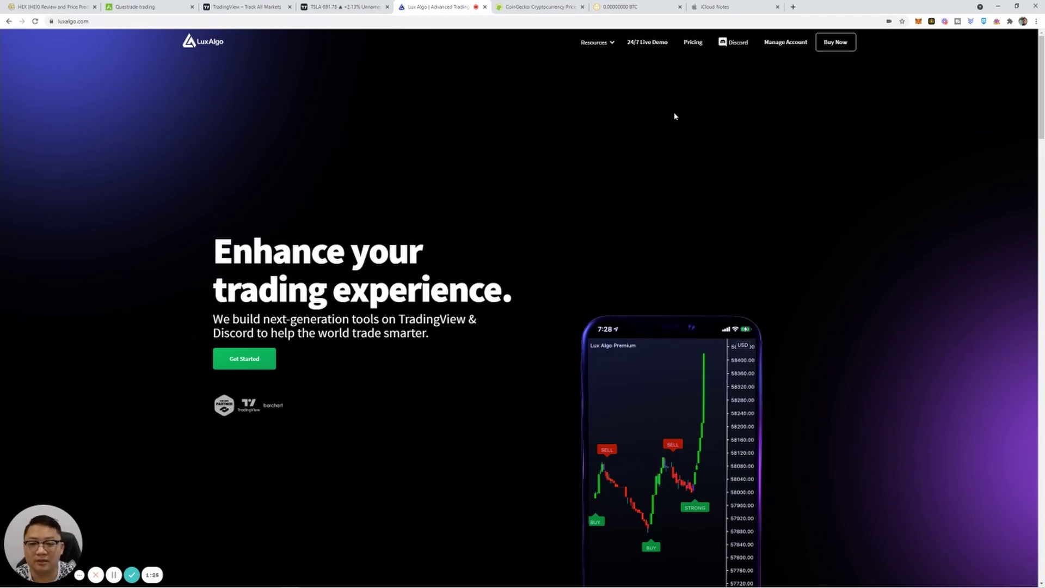
{"action": "scroll", "coordinate": [663, 149], "scroll_direction": "down", "scroll_amount": 2}
{"action": "scroll", "coordinate": [663, 149], "scroll_direction": "down", "scroll_amount": 1}
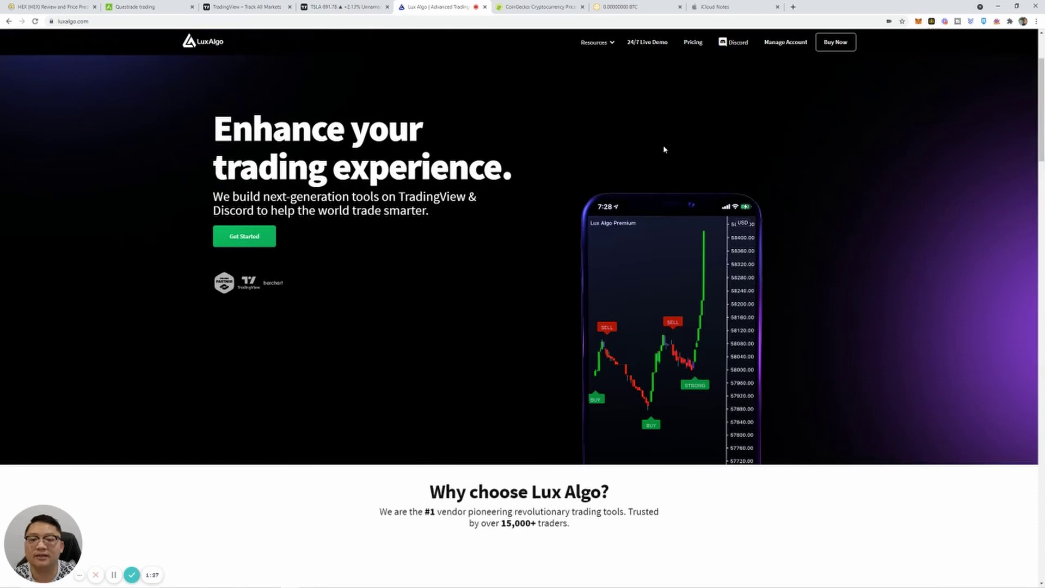
{"action": "scroll", "coordinate": [662, 150], "scroll_direction": "down", "scroll_amount": 1}
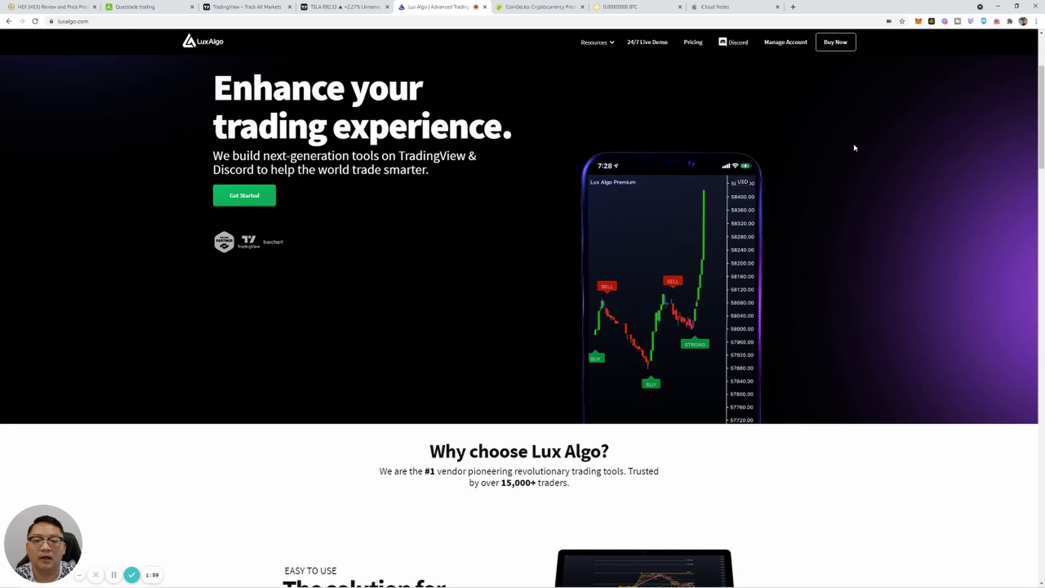
{"action": "scroll", "coordinate": [814, 173], "scroll_direction": "down", "scroll_amount": 3}
{"action": "scroll", "coordinate": [813, 173], "scroll_direction": "down", "scroll_amount": 2}
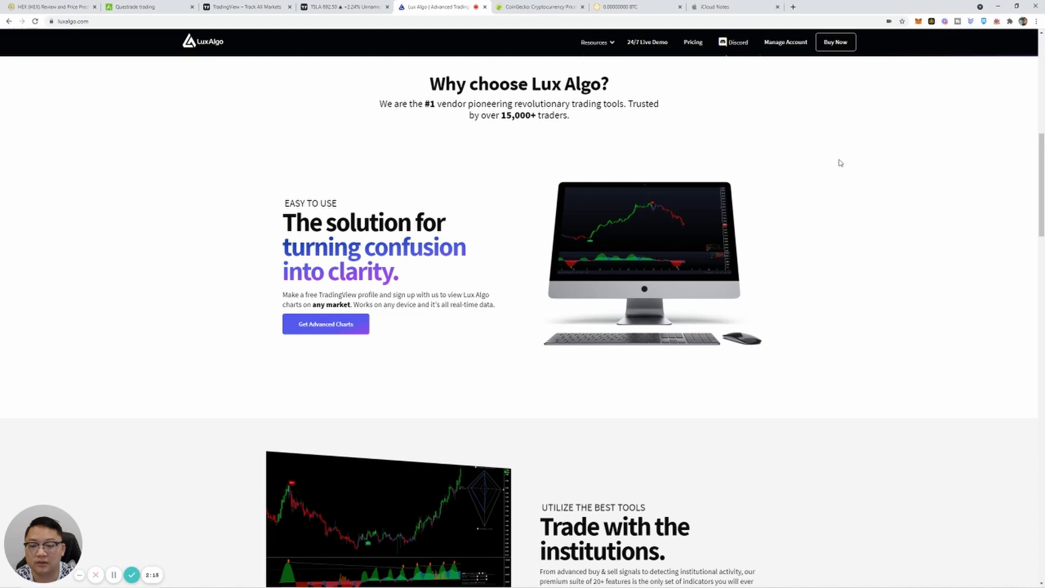
{"action": "scroll", "coordinate": [839, 163], "scroll_direction": "down", "scroll_amount": 3}
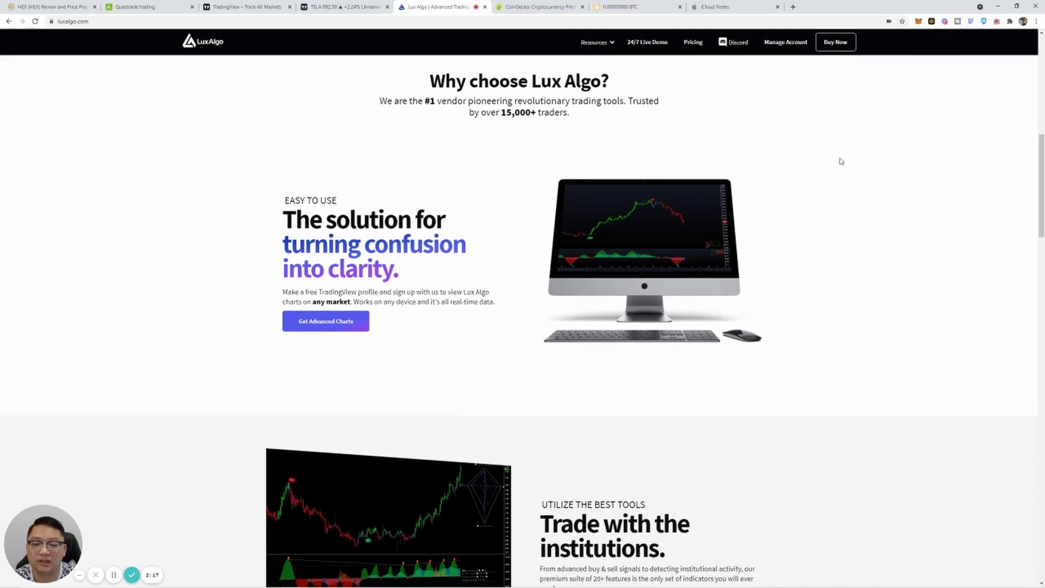
{"action": "scroll", "coordinate": [840, 161], "scroll_direction": "down", "scroll_amount": 2}
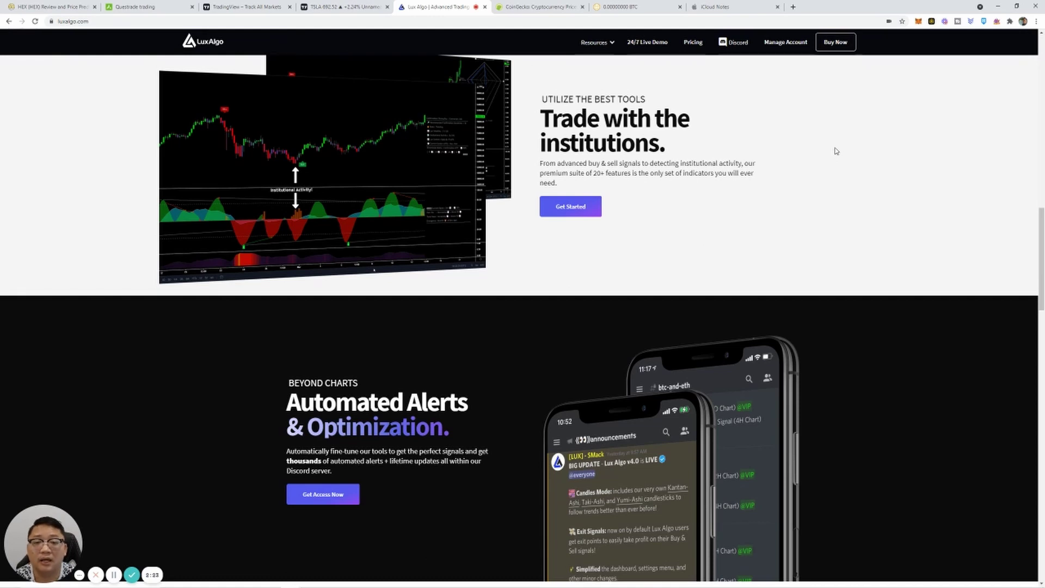
{"action": "scroll", "coordinate": [836, 150], "scroll_direction": "down", "scroll_amount": 2}
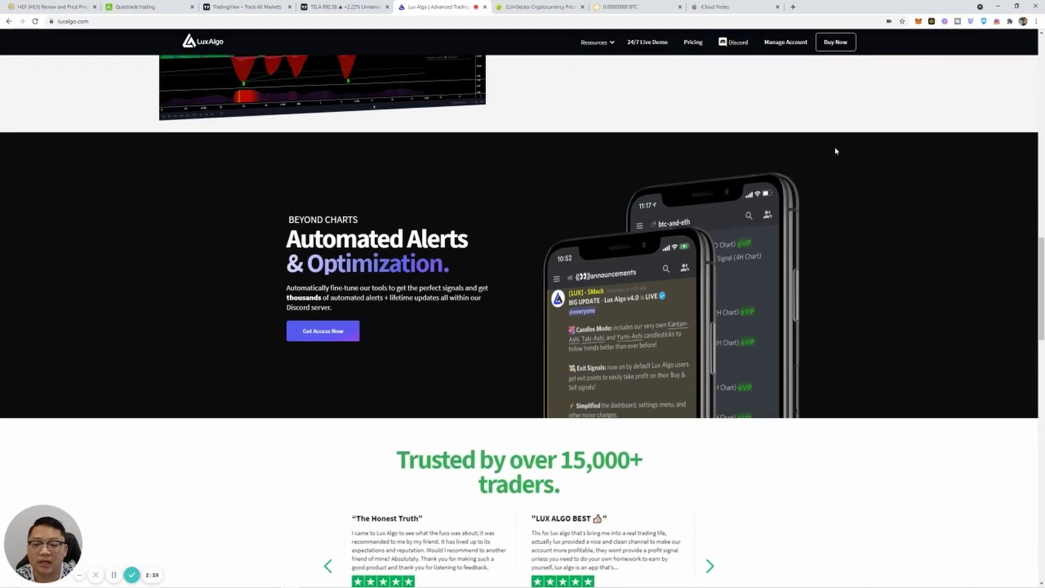
{"action": "scroll", "coordinate": [835, 150], "scroll_direction": "down", "scroll_amount": 1}
{"action": "scroll", "coordinate": [835, 150], "scroll_direction": "down", "scroll_amount": 1}
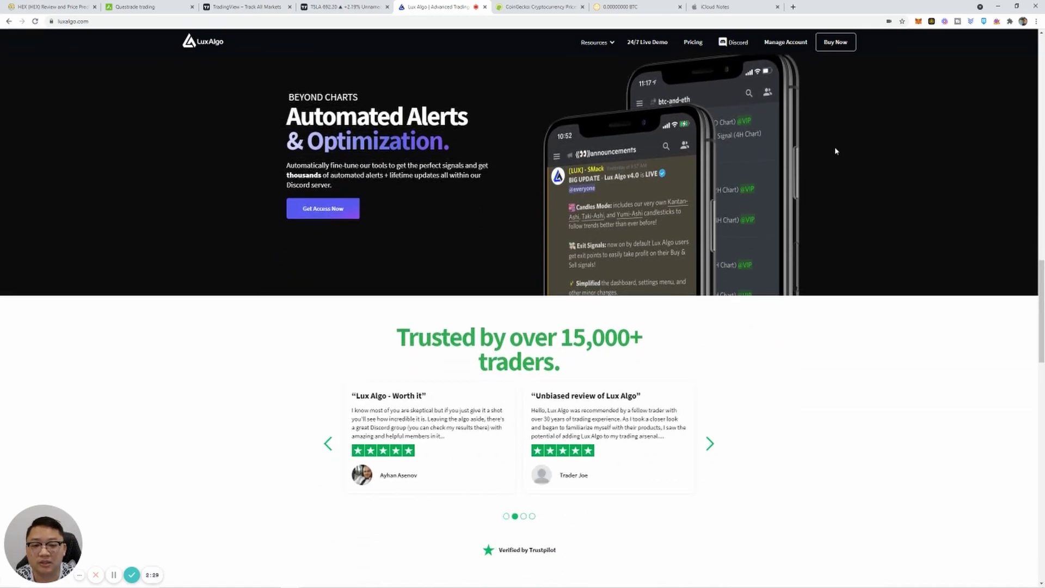
{"action": "scroll", "coordinate": [836, 150], "scroll_direction": "down", "scroll_amount": 2}
{"action": "scroll", "coordinate": [836, 151], "scroll_direction": "down", "scroll_amount": 2}
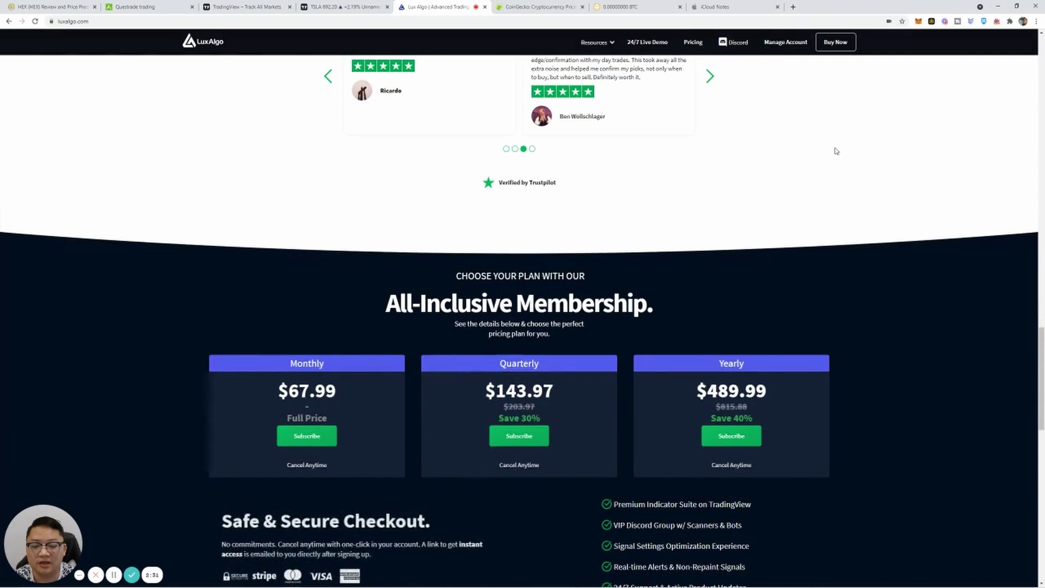
{"action": "scroll", "coordinate": [835, 150], "scroll_direction": "down", "scroll_amount": 2}
{"action": "scroll", "coordinate": [835, 151], "scroll_direction": "down", "scroll_amount": 1}
{"action": "scroll", "coordinate": [834, 151], "scroll_direction": "up", "scroll_amount": 1}
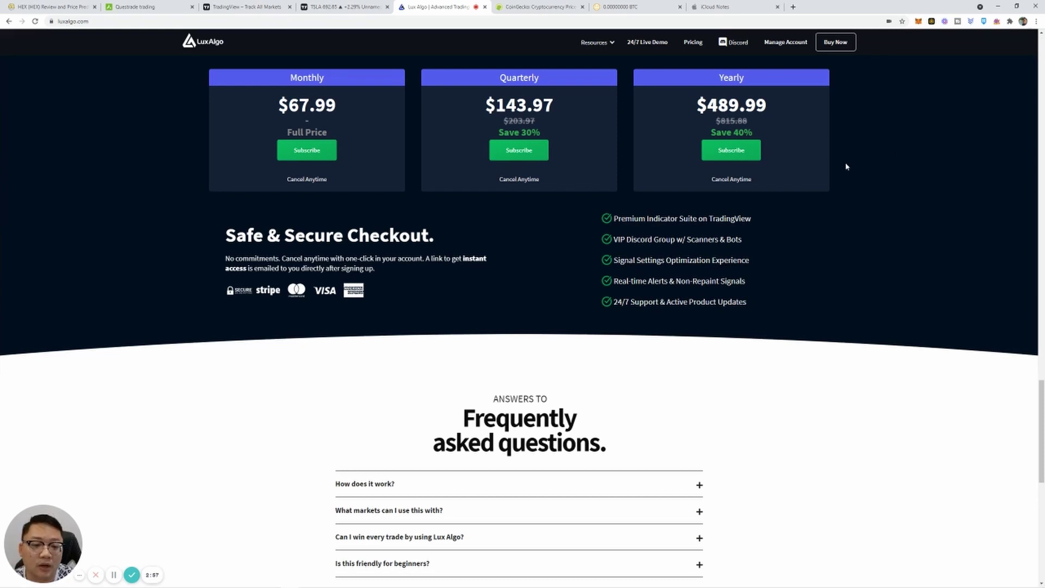
{"action": "scroll", "coordinate": [846, 166], "scroll_direction": "down", "scroll_amount": 2}
{"action": "scroll", "coordinate": [846, 166], "scroll_direction": "down", "scroll_amount": 2}
{"action": "scroll", "coordinate": [846, 165], "scroll_direction": "down", "scroll_amount": 3}
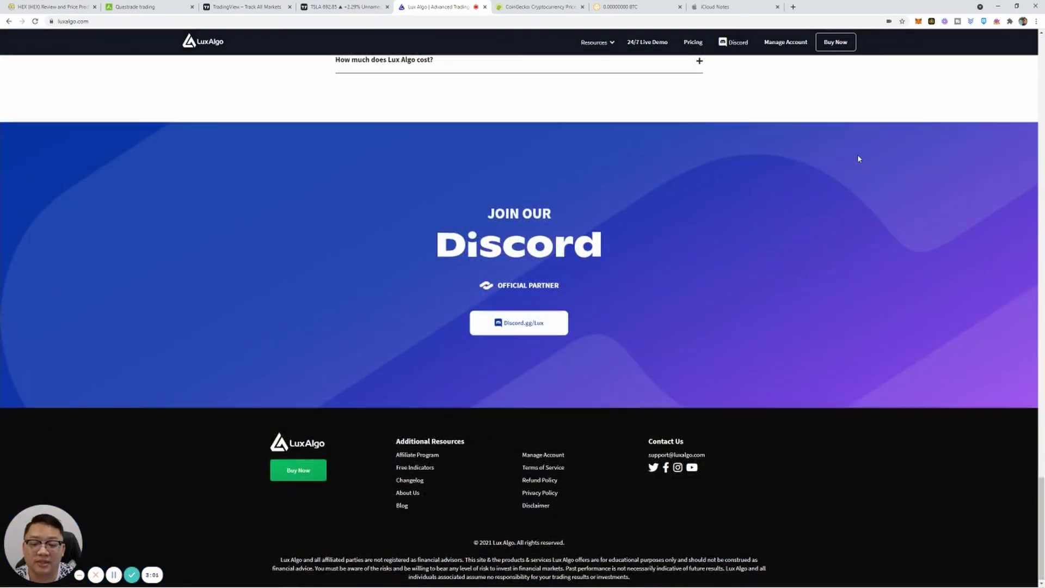
{"action": "scroll", "coordinate": [857, 158], "scroll_direction": "up", "scroll_amount": 4}
{"action": "scroll", "coordinate": [858, 159], "scroll_direction": "up", "scroll_amount": 3}
{"action": "scroll", "coordinate": [859, 161], "scroll_direction": "up", "scroll_amount": 4}
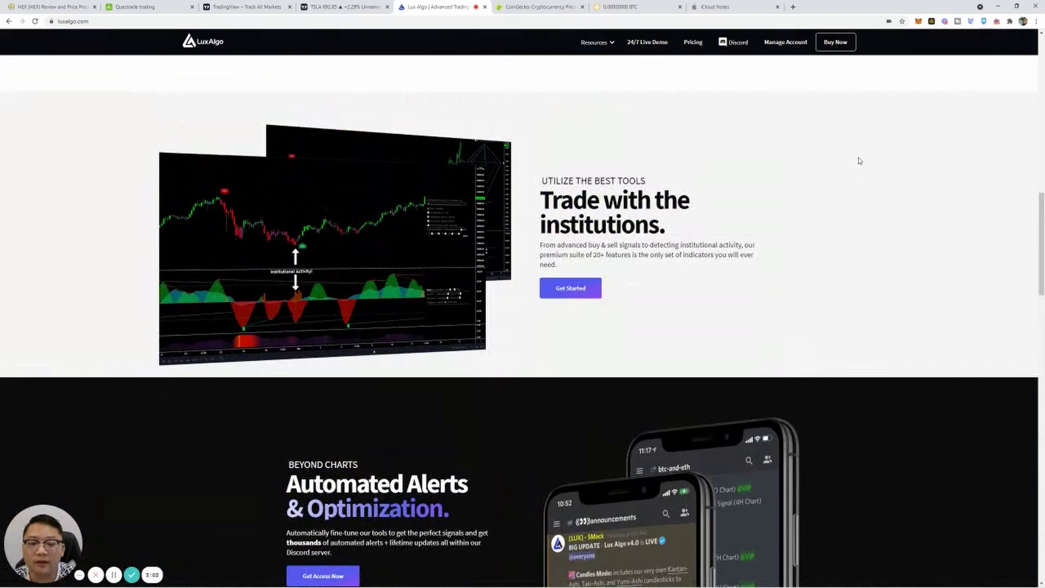
{"action": "scroll", "coordinate": [857, 161], "scroll_direction": "up", "scroll_amount": 1}
{"action": "scroll", "coordinate": [858, 161], "scroll_direction": "up", "scroll_amount": 5}
{"action": "scroll", "coordinate": [857, 160], "scroll_direction": "up", "scroll_amount": 2}
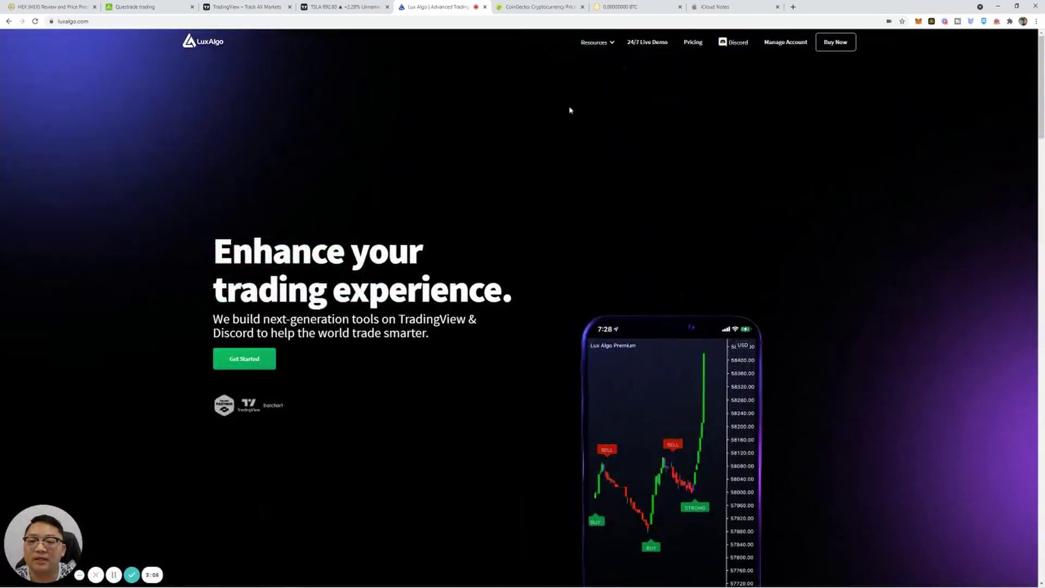
- Switch to the TSLA chart and set it to the 4-hour timeframe
{"action": "left_click", "coordinate": [351, 10]}
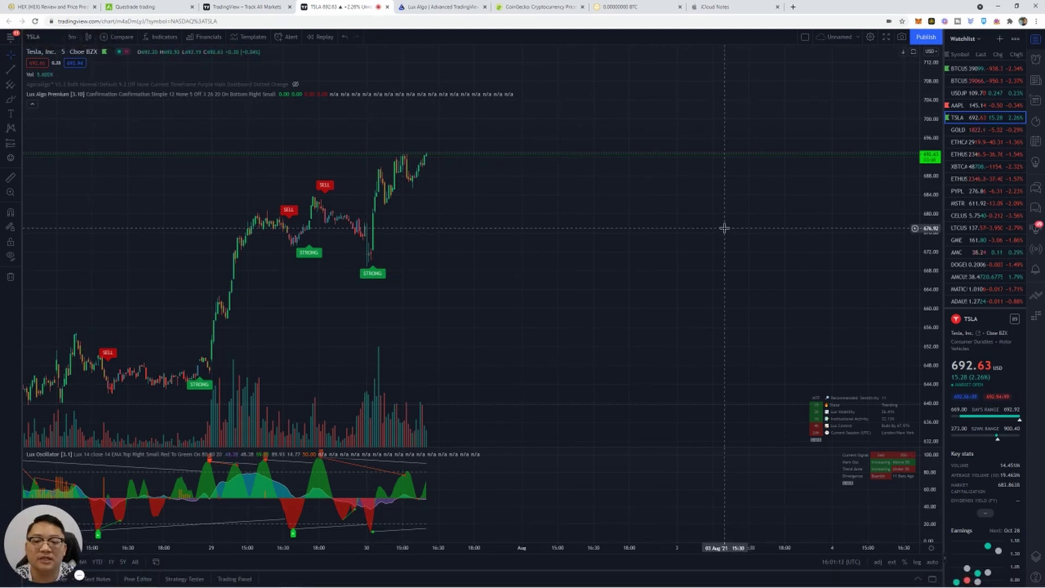
{"action": "left_click", "coordinate": [71, 36]}
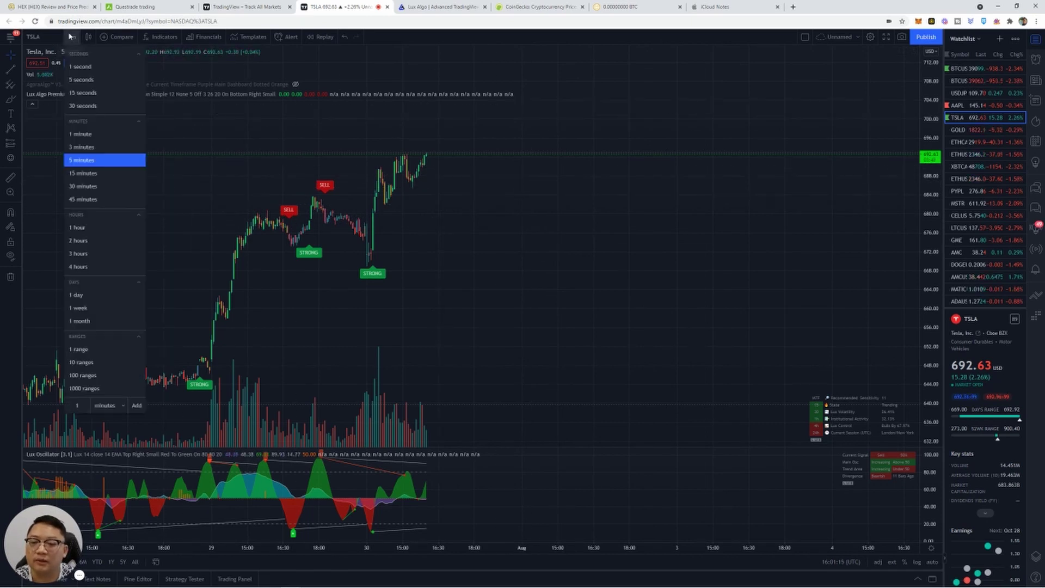
{"action": "left_click", "coordinate": [102, 266]}
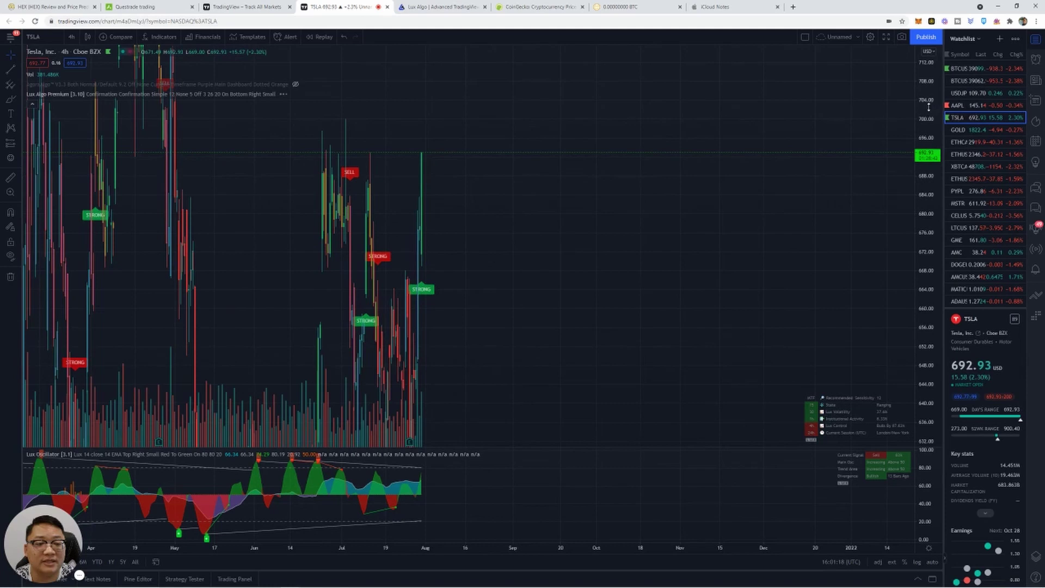
- Pan and compress the chart to reveal Lux Algo signal history back to September 2020
{"action": "left_click_drag", "start_coordinate": [384, 282], "coordinate": [571, 282]}
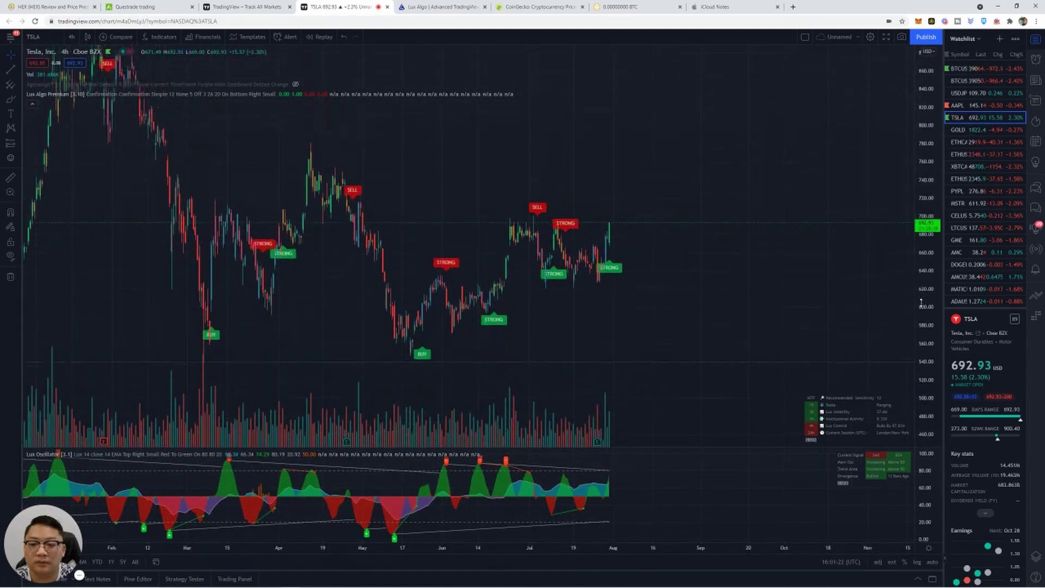
{"action": "left_click_drag", "start_coordinate": [928, 172], "coordinate": [926, 184]}
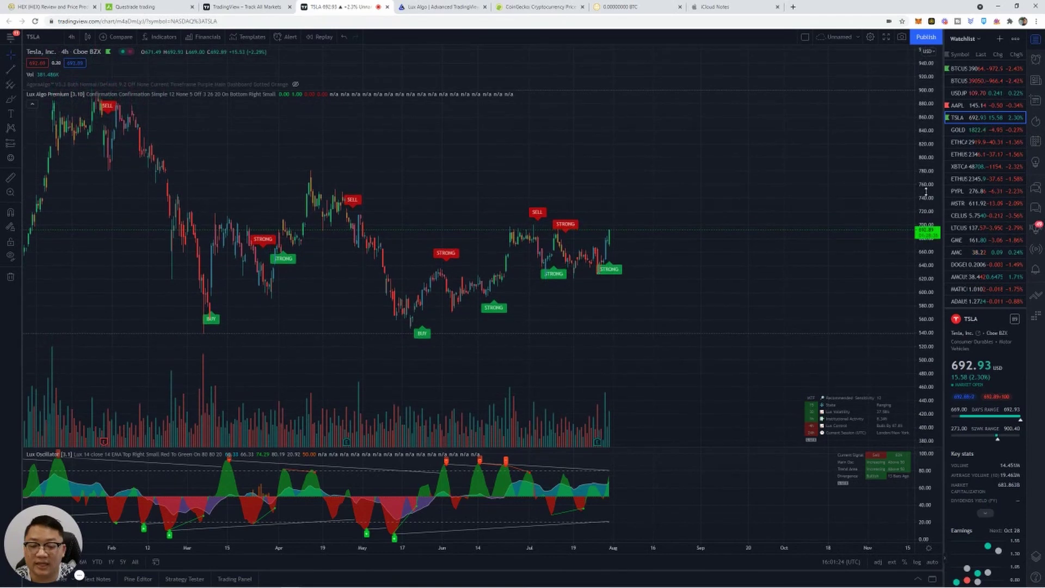
{"action": "mouse_move", "coordinate": [732, 164]}
{"action": "left_mouse_down"}
{"action": "mouse_move", "coordinate": [678, 177]}
{"action": "mouse_move", "coordinate": [703, 169]}
{"action": "left_mouse_up"}
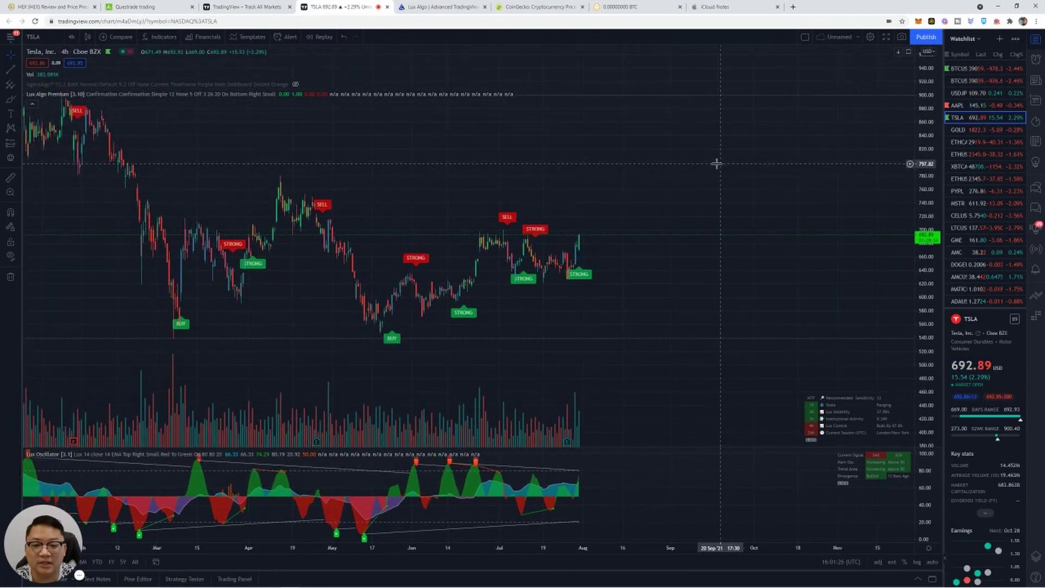
{"action": "scroll", "coordinate": [653, 151], "scroll_direction": "down", "scroll_amount": 3}
{"action": "scroll", "coordinate": [643, 147], "scroll_direction": "down", "scroll_amount": 2}
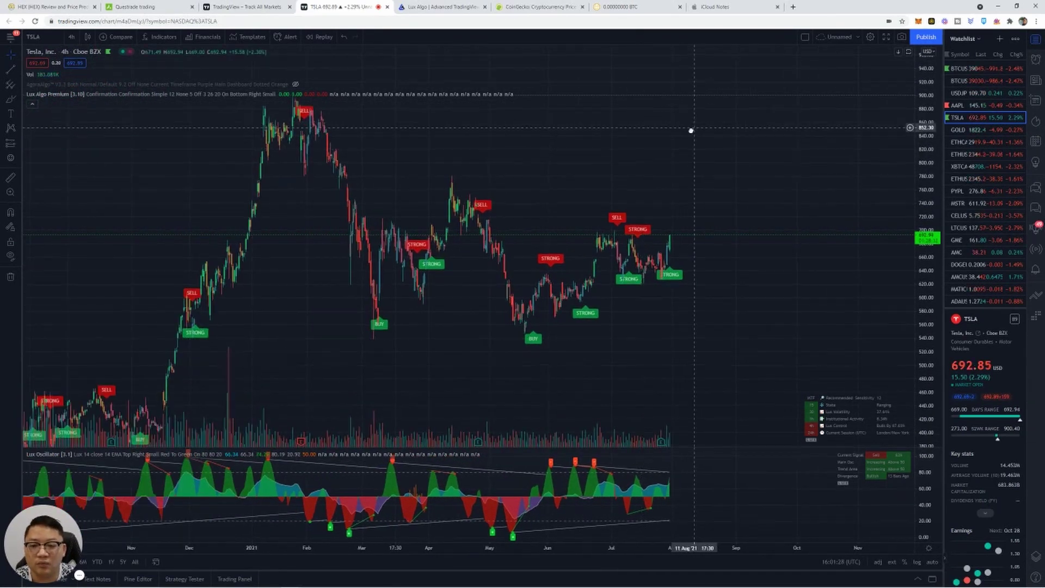
{"action": "left_click_drag", "start_coordinate": [691, 131], "coordinate": [670, 144]}
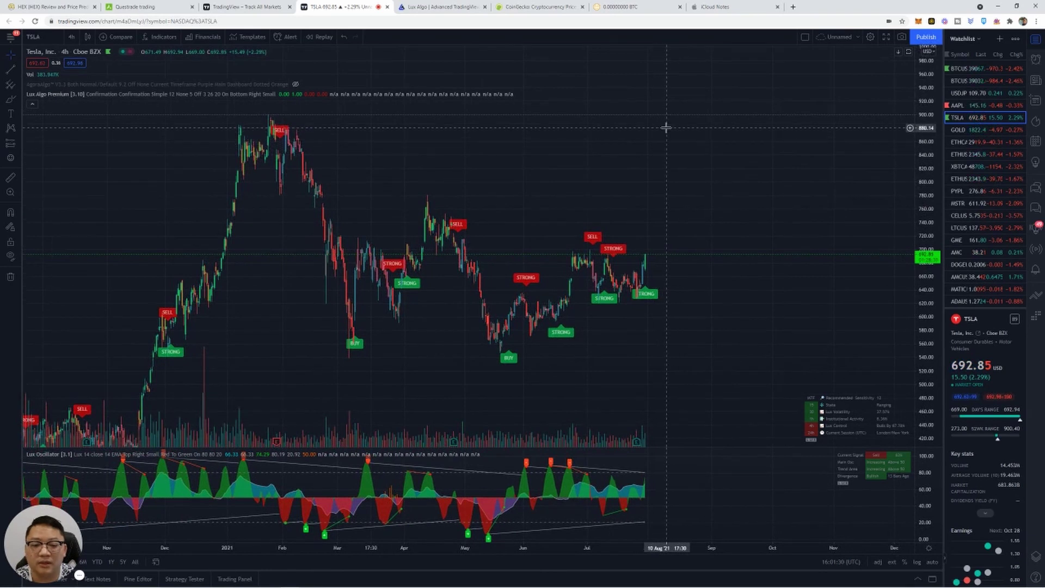
{"action": "scroll", "coordinate": [666, 127], "scroll_direction": "down", "scroll_amount": 2}
{"action": "left_click_drag", "start_coordinate": [760, 147], "coordinate": [695, 134]}
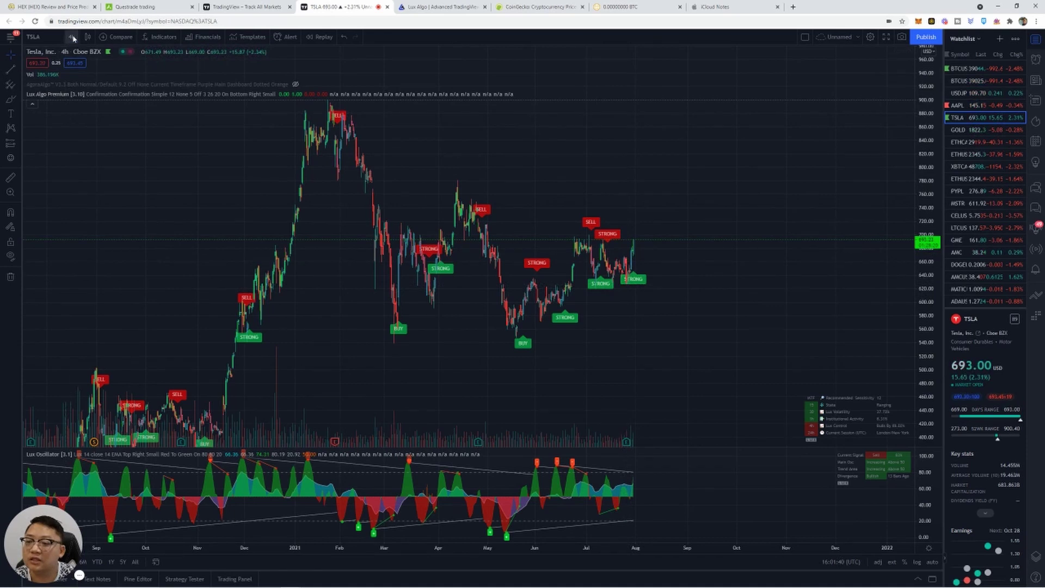
{"action": "left_click", "coordinate": [73, 37]}
{"action": "left_click", "coordinate": [101, 172]}
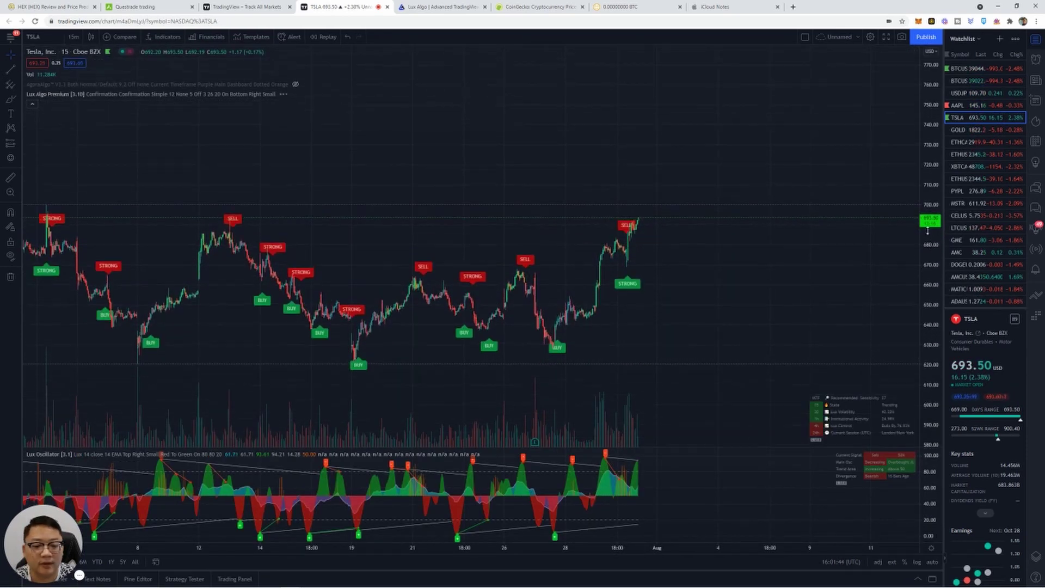
{"action": "scroll", "coordinate": [662, 210], "scroll_direction": "up", "scroll_amount": 3}
{"action": "scroll", "coordinate": [639, 222], "scroll_direction": "up", "scroll_amount": 2}
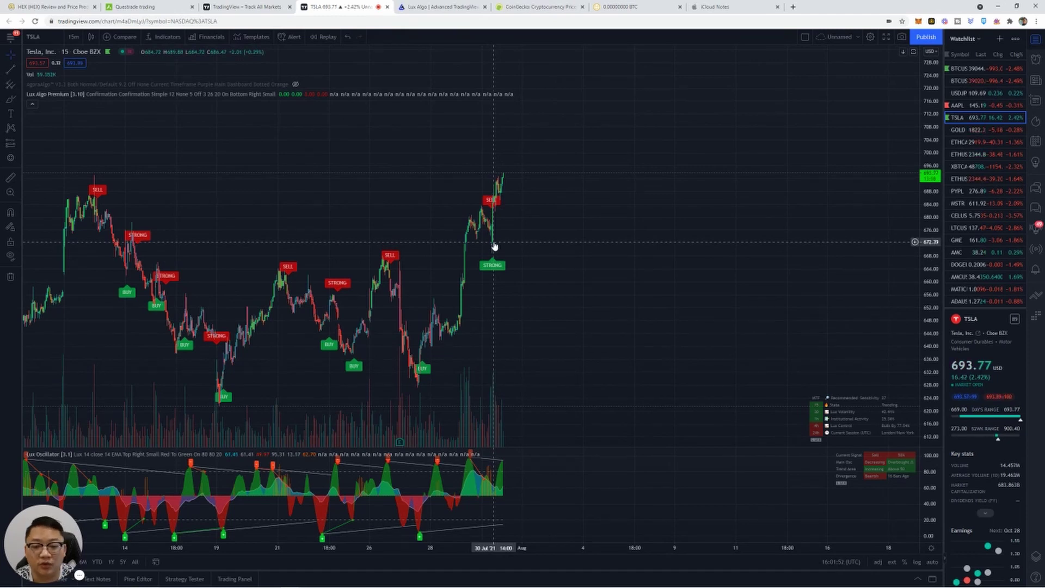
{"action": "scroll", "coordinate": [553, 249], "scroll_direction": "right", "scroll_amount": 10}
{"action": "scroll", "coordinate": [536, 275], "scroll_direction": "up", "scroll_amount": 2}
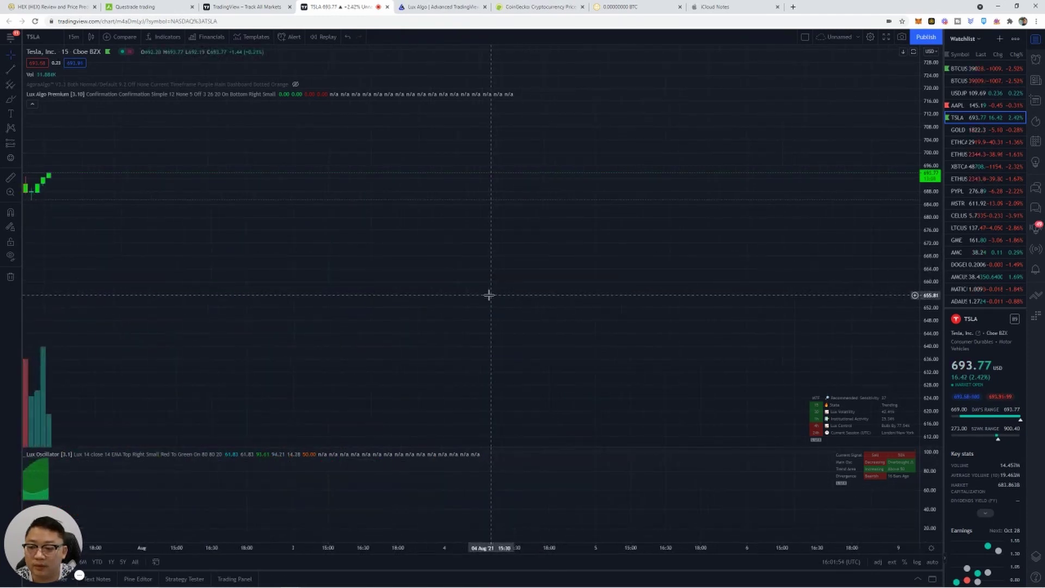
{"action": "scroll", "coordinate": [367, 259], "scroll_direction": "left", "scroll_amount": 5}
{"action": "scroll", "coordinate": [641, 259], "scroll_direction": "left", "scroll_amount": 10}
{"action": "scroll", "coordinate": [455, 267], "scroll_direction": "right", "scroll_amount": 2}
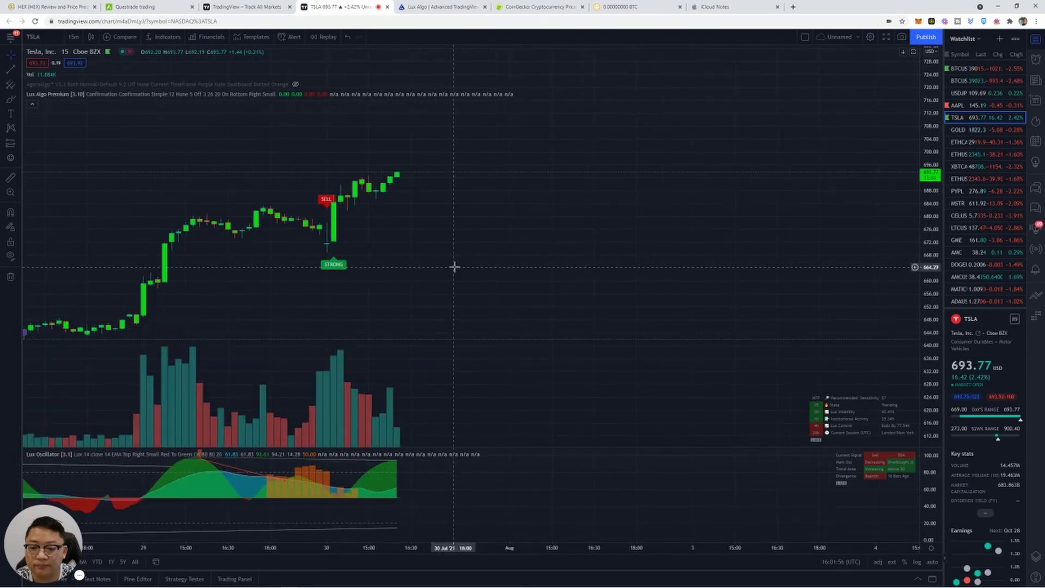
{"action": "scroll", "coordinate": [454, 267], "scroll_direction": "right", "scroll_amount": 5}
{"action": "scroll", "coordinate": [422, 261], "scroll_direction": "left", "scroll_amount": 5}
{"action": "scroll", "coordinate": [711, 247], "scroll_direction": "up", "scroll_amount": 2}
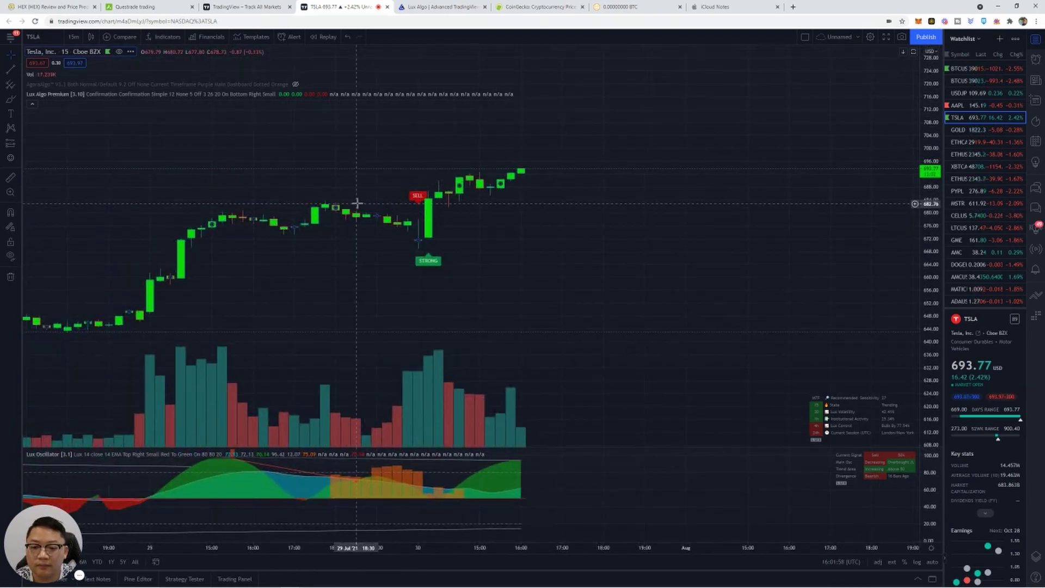
{"action": "scroll", "coordinate": [408, 219], "scroll_direction": "right", "scroll_amount": 5}
{"action": "scroll", "coordinate": [462, 234], "scroll_direction": "left", "scroll_amount": 7}
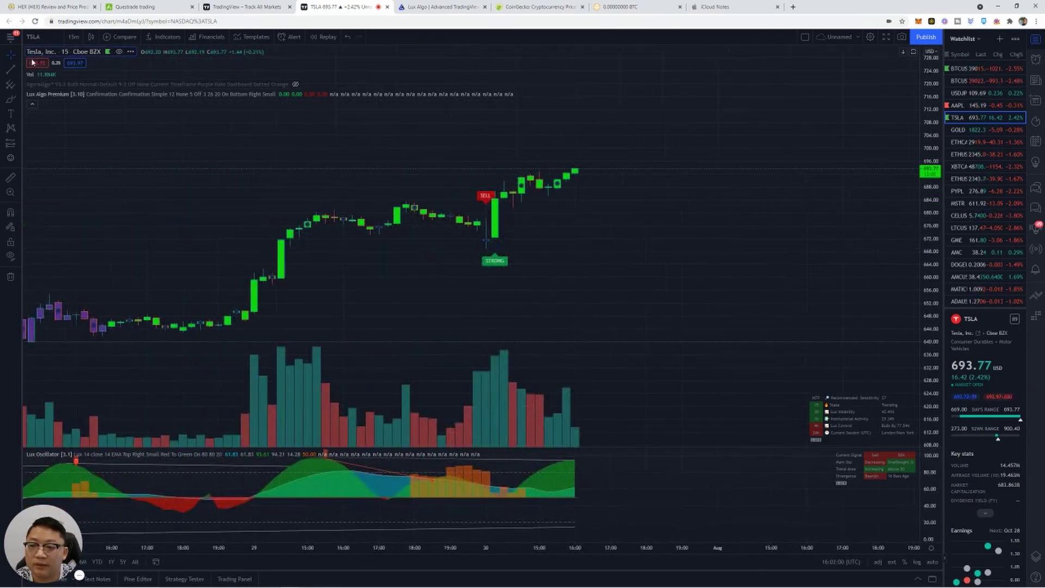
- Set TSLA to 5-minute candles and adjust the chart and price scale to inspect the signals
{"action": "left_click", "coordinate": [72, 37]}
{"action": "left_click", "coordinate": [98, 161]}
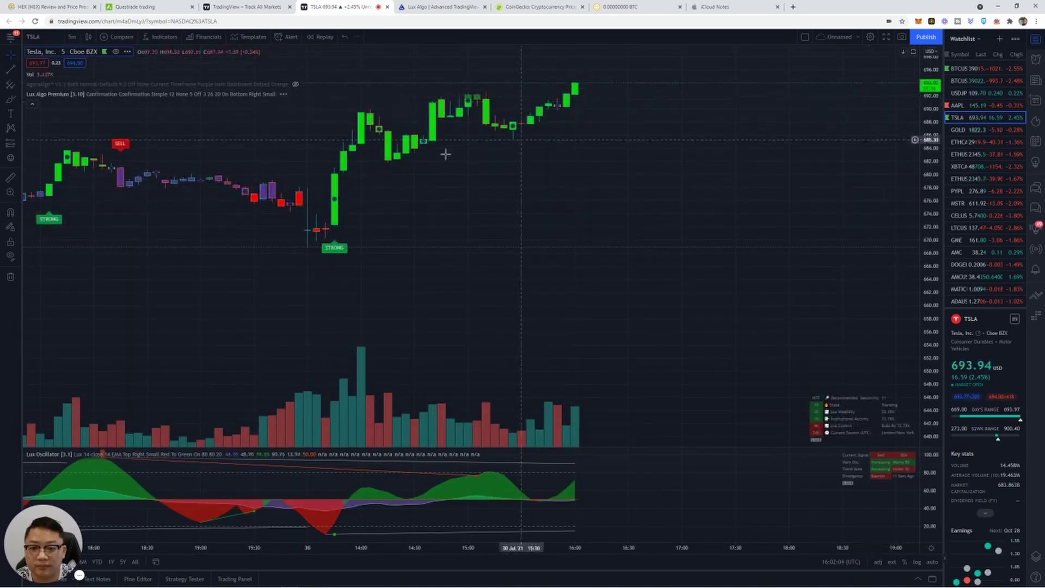
{"action": "left_click_drag", "start_coordinate": [445, 154], "coordinate": [492, 197]}
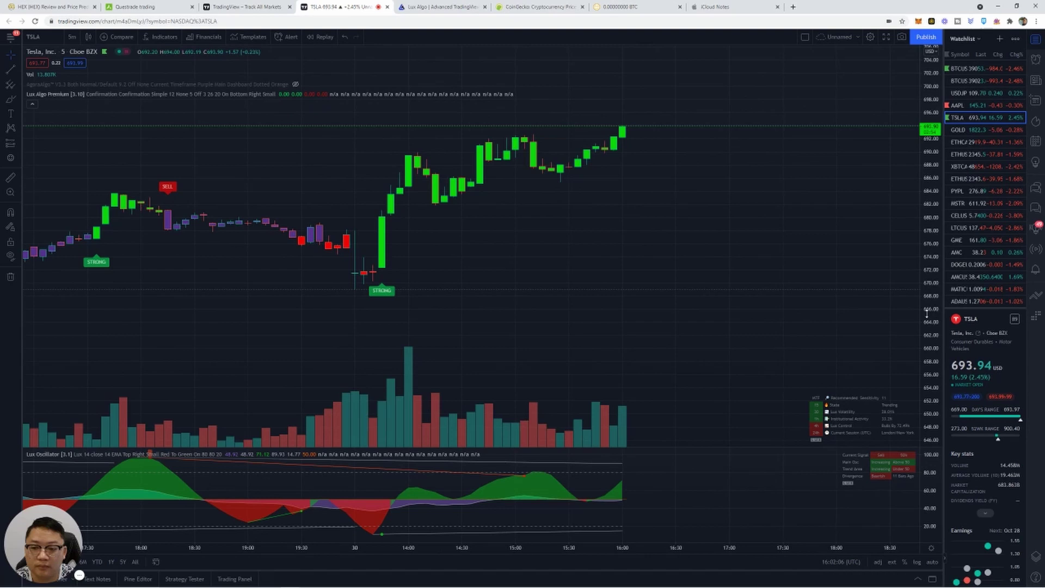
{"action": "left_click_drag", "start_coordinate": [925, 311], "coordinate": [927, 155]}
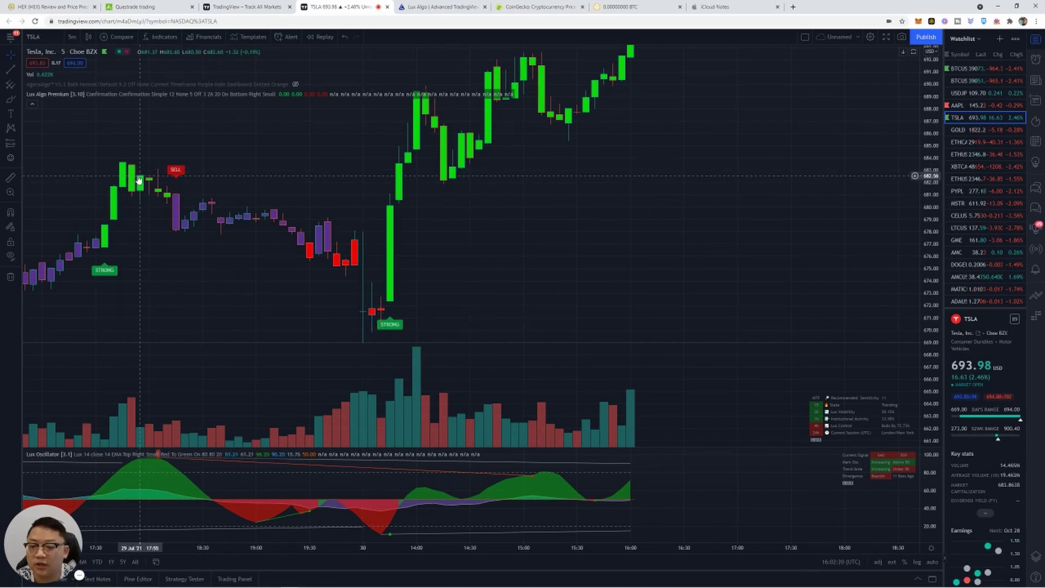
{"action": "scroll", "coordinate": [287, 209], "scroll_direction": "down", "scroll_amount": 2}
{"action": "scroll", "coordinate": [285, 205], "scroll_direction": "down", "scroll_amount": 3}
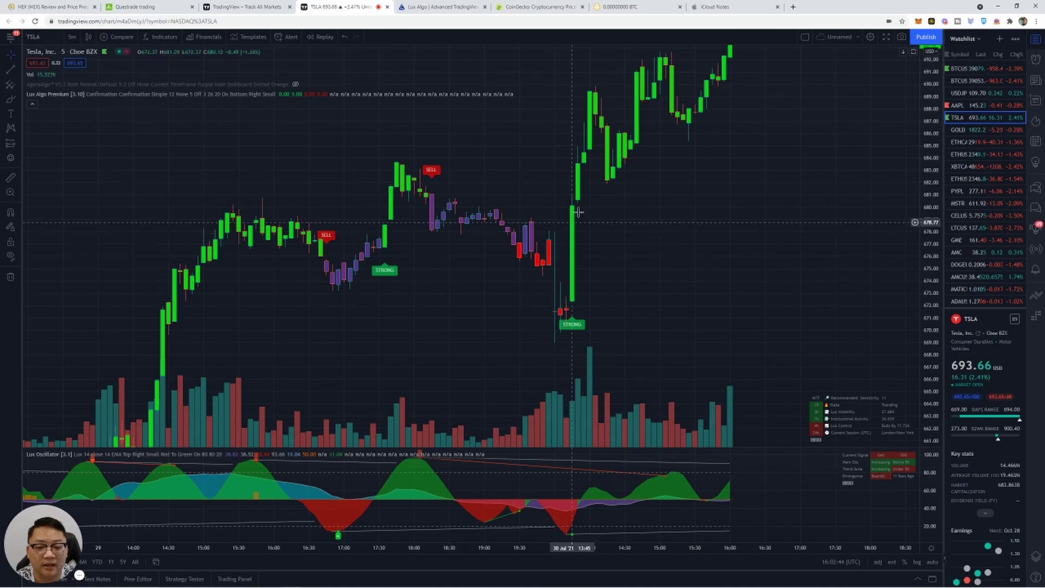
{"action": "mouse_move", "coordinate": [651, 267]}
{"action": "left_mouse_down"}
{"action": "mouse_move", "coordinate": [498, 261]}
{"action": "mouse_move", "coordinate": [476, 229]}
{"action": "left_mouse_up"}
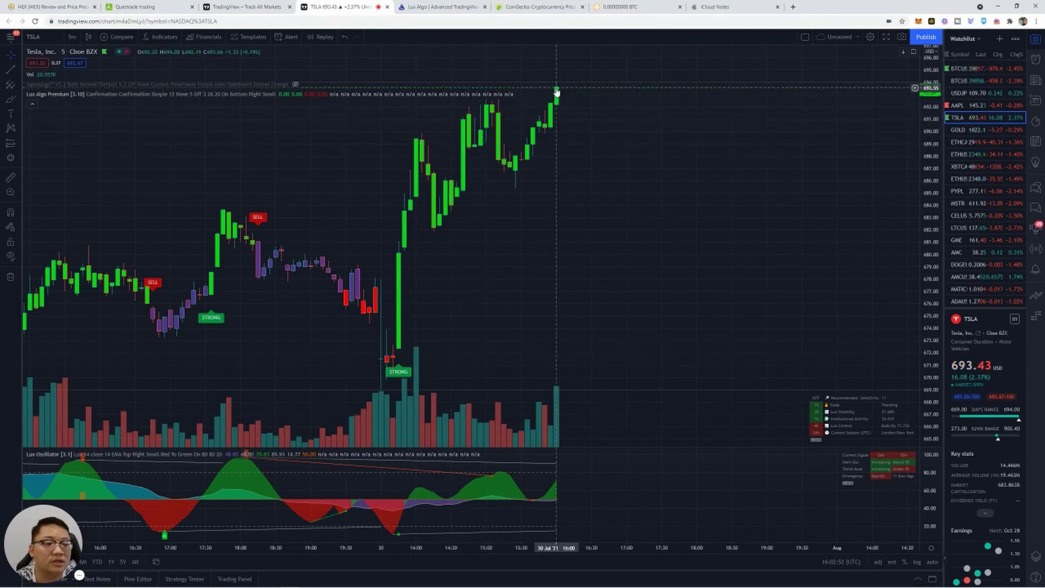
{"action": "scroll", "coordinate": [503, 298], "scroll_direction": "down", "scroll_amount": 2}
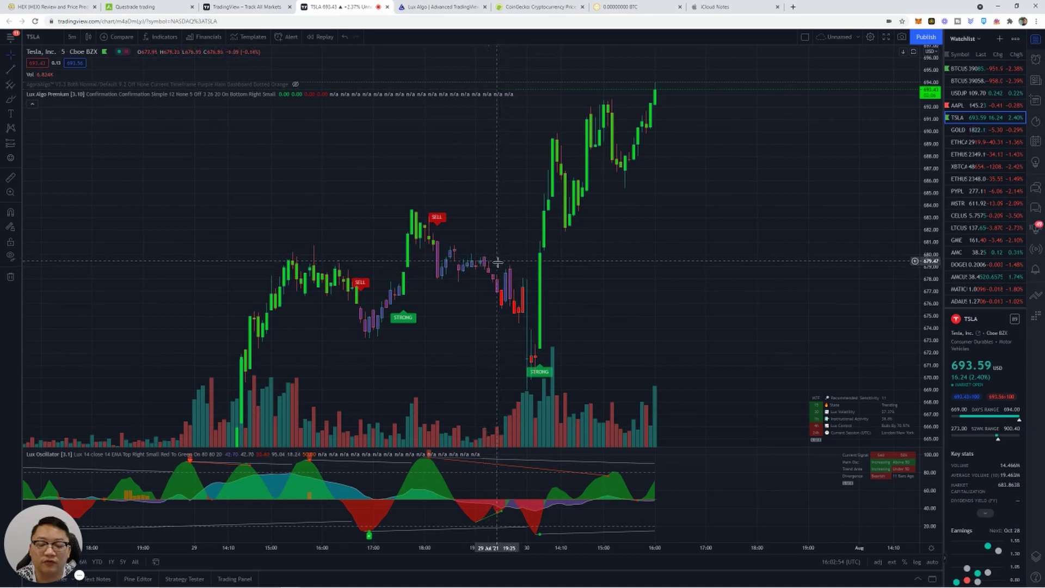
{"action": "scroll", "coordinate": [501, 232], "scroll_direction": "down", "scroll_amount": 1}
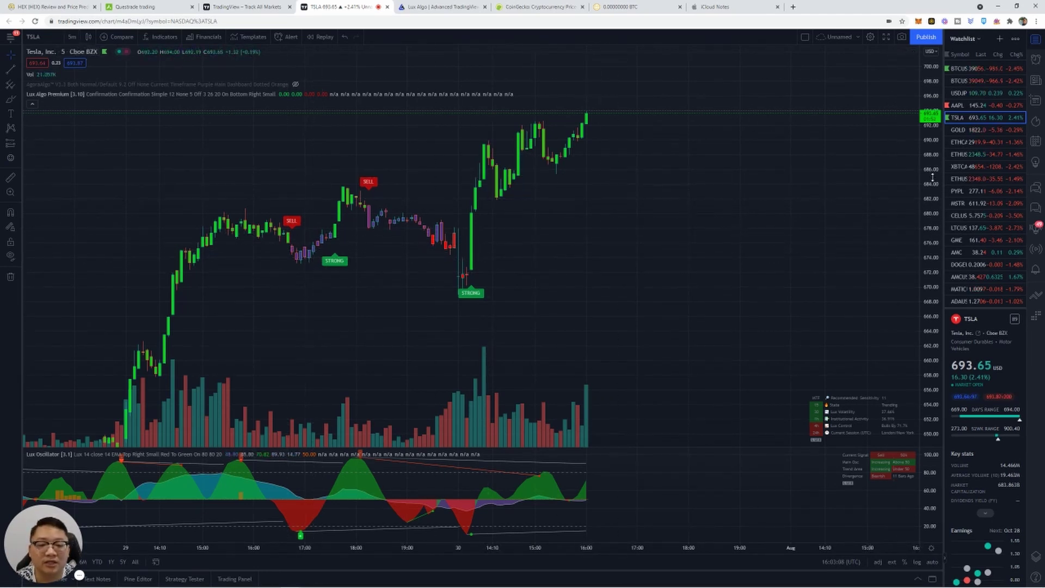
{"action": "left_click_drag", "start_coordinate": [932, 176], "coordinate": [915, 292]}
- Set TSLA to 1-hour candles, then reopen the interval list for the daily timeframe
{"action": "left_click", "coordinate": [71, 37]}
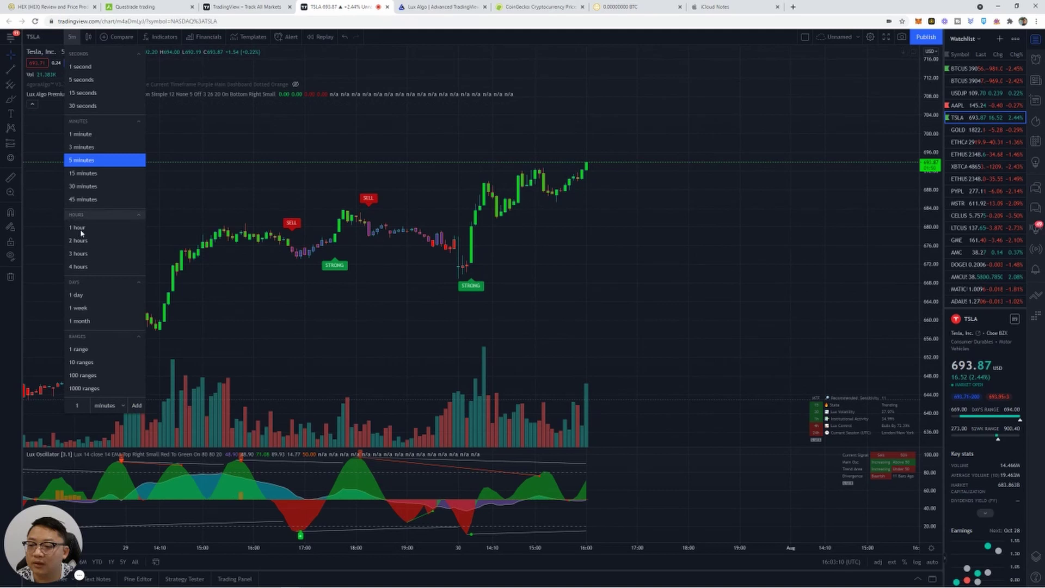
{"action": "left_click", "coordinate": [85, 230]}
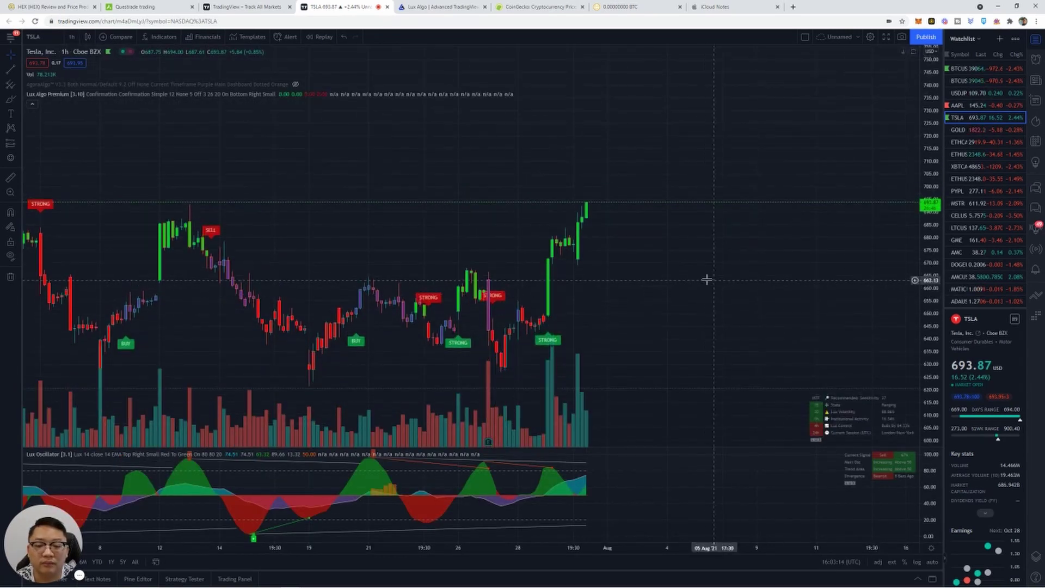
{"action": "left_click", "coordinate": [72, 37]}
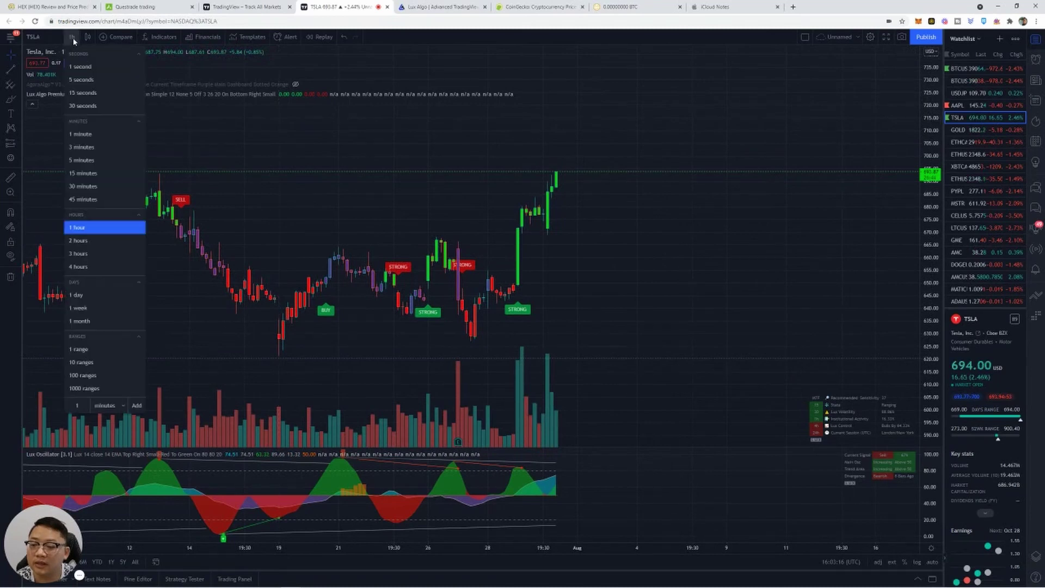
{"action": "left_click", "coordinate": [76, 294]}
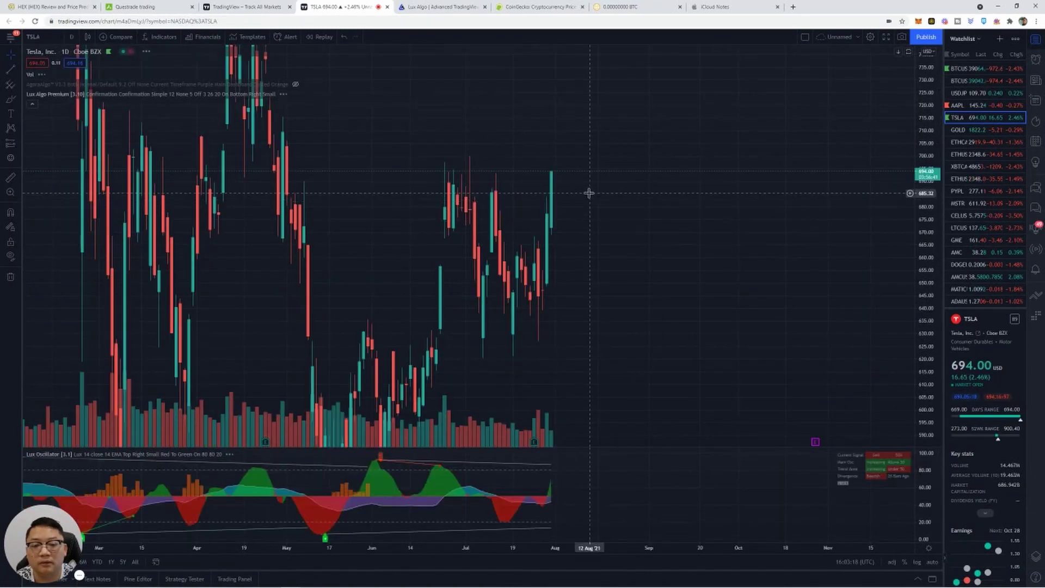
{"action": "left_click_drag", "start_coordinate": [928, 146], "coordinate": [923, 304]}
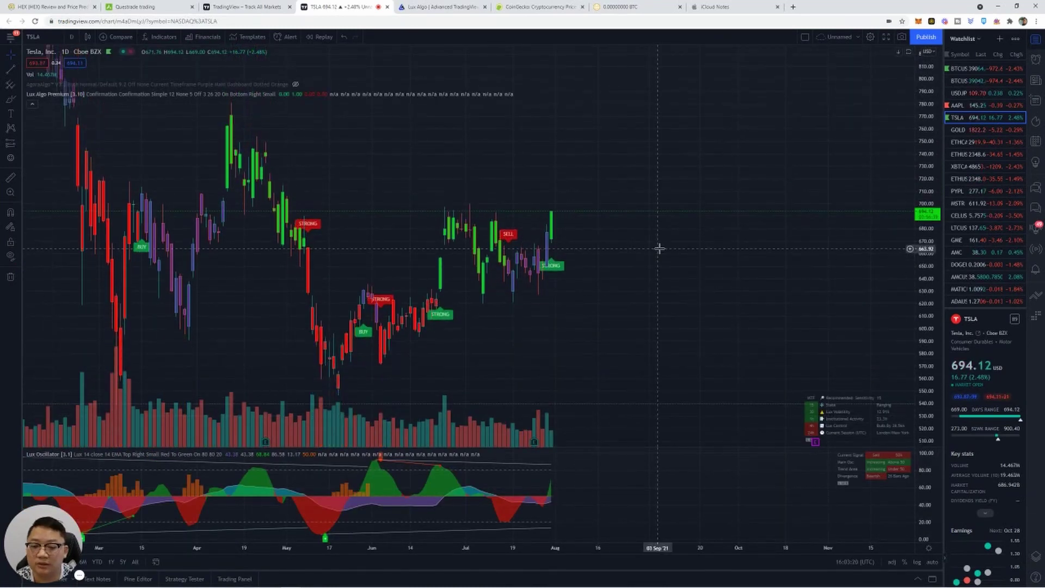
{"action": "scroll", "coordinate": [686, 203], "scroll_direction": "down", "scroll_amount": 1}
{"action": "scroll", "coordinate": [458, 145], "scroll_direction": "down", "scroll_amount": 3}
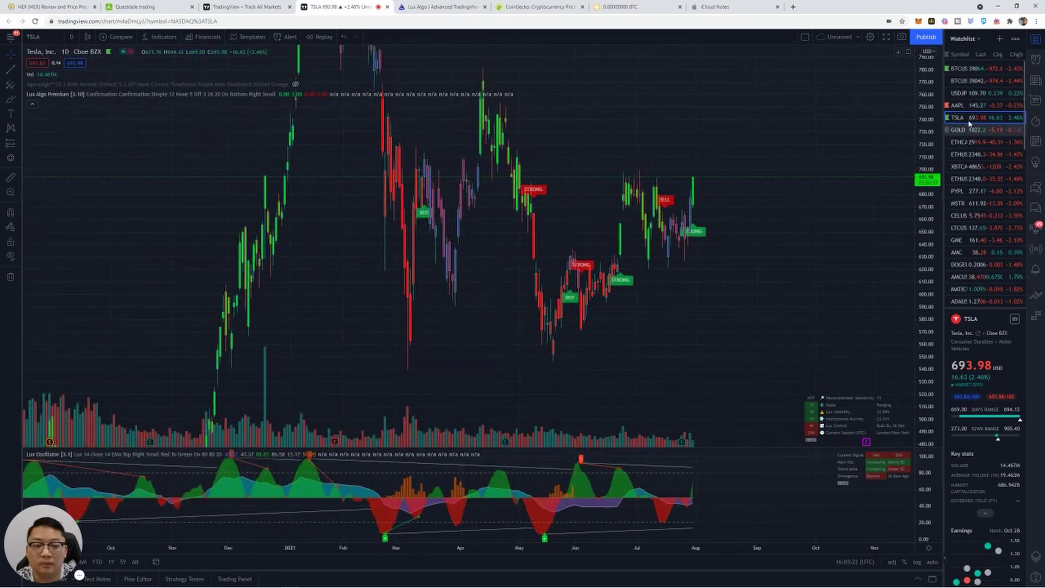
{"action": "left_click_drag", "start_coordinate": [923, 87], "coordinate": [912, 245]}
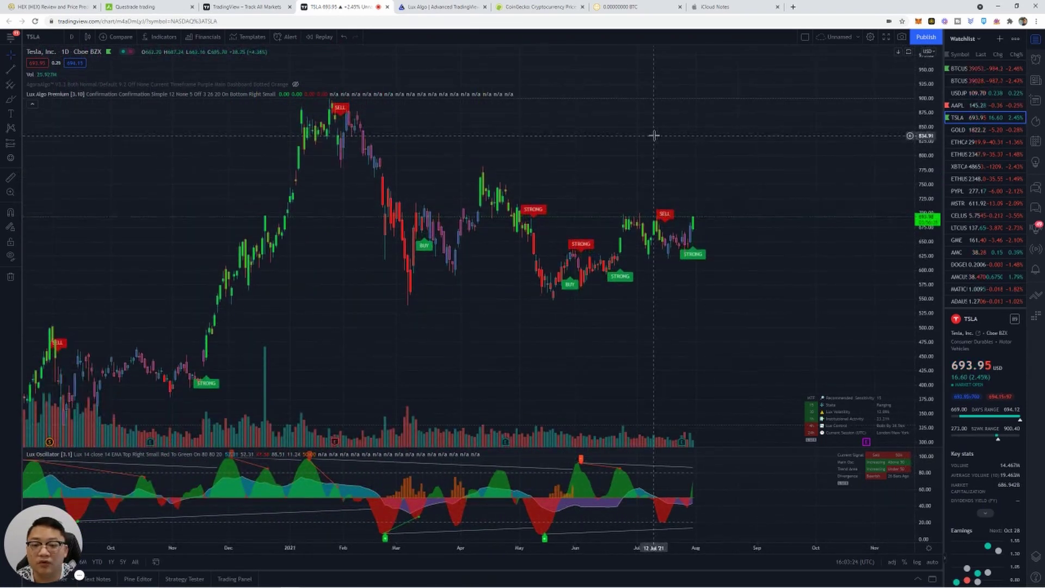
{"action": "left_click_drag", "start_coordinate": [653, 136], "coordinate": [623, 180]}
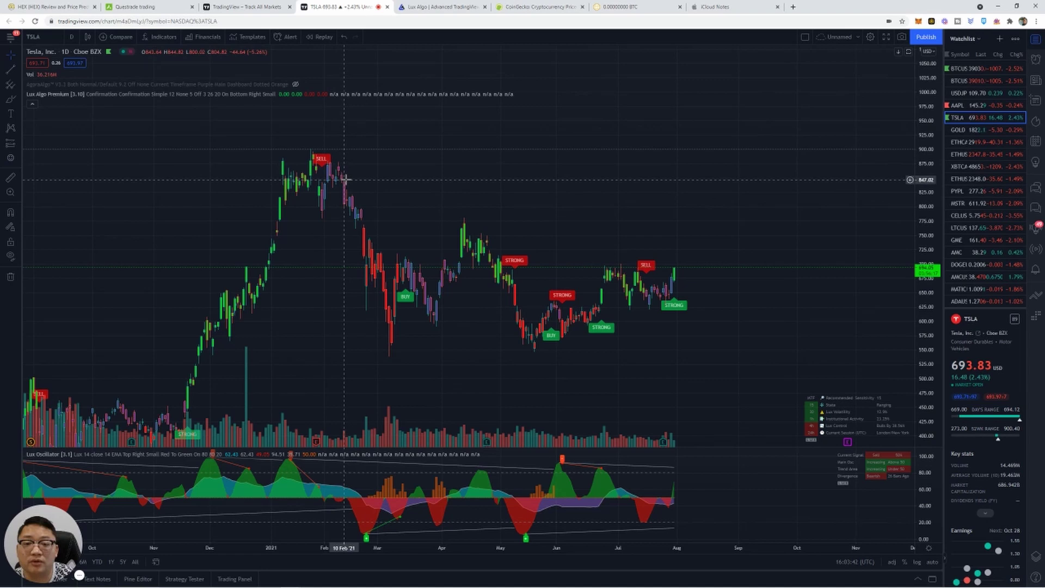
{"action": "scroll", "coordinate": [491, 268], "scroll_direction": "down", "scroll_amount": 3}
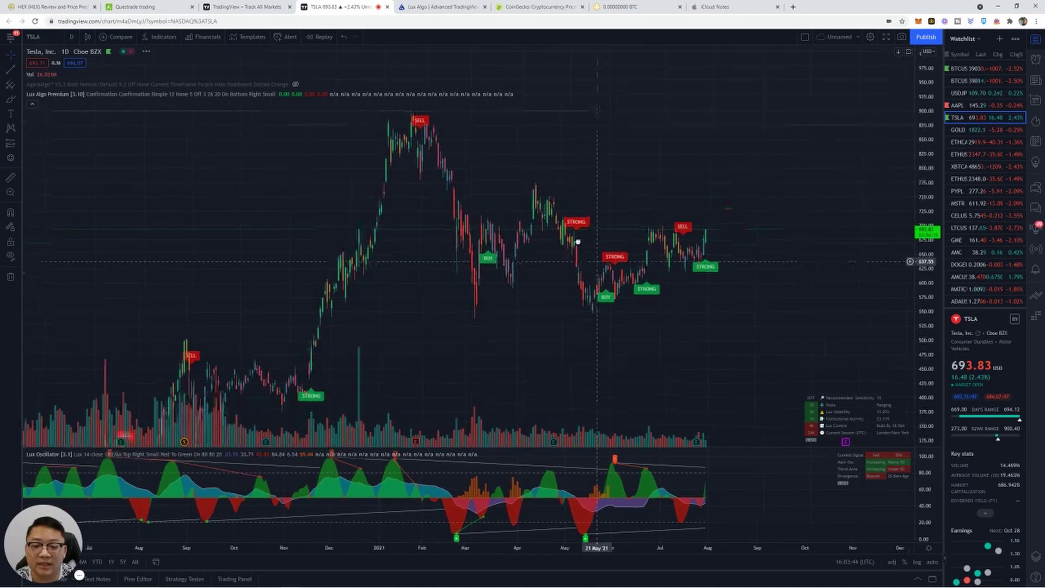
{"action": "scroll", "coordinate": [563, 235], "scroll_direction": "down", "scroll_amount": 2}
{"action": "left_click_drag", "start_coordinate": [555, 235], "coordinate": [517, 254]}
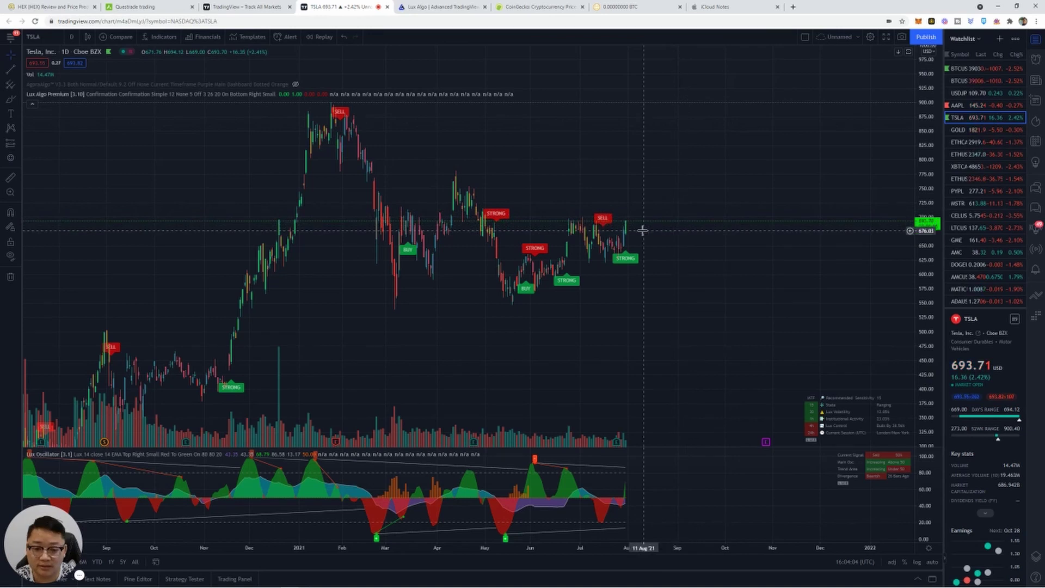
{"action": "left_click_drag", "start_coordinate": [695, 213], "coordinate": [679, 217]}
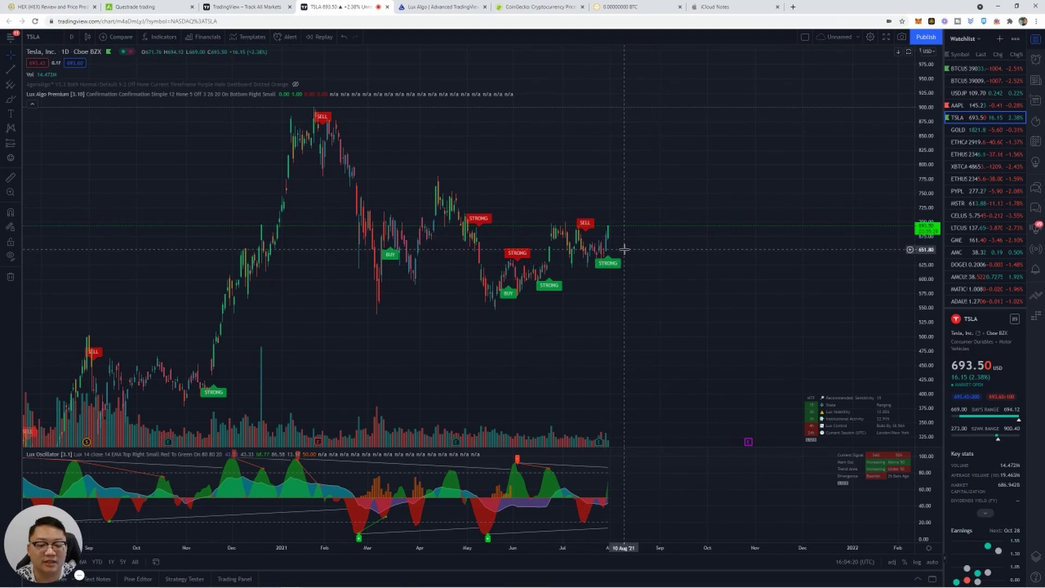
- Set TSLA back to 15-minute candles and pan to the latest Lux Algo signals
{"action": "left_click", "coordinate": [70, 36]}
{"action": "left_click", "coordinate": [92, 174]}
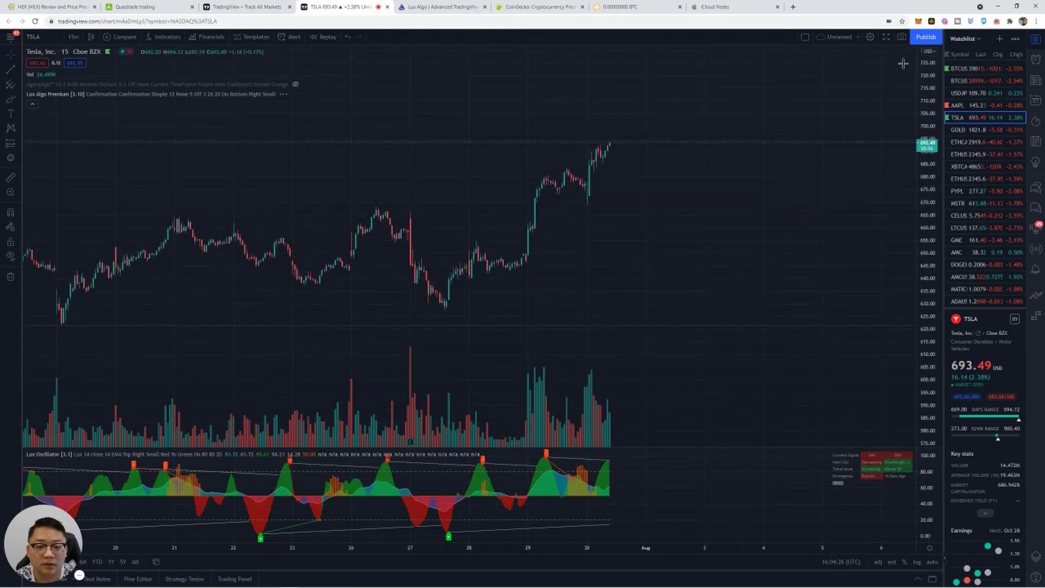
{"action": "mouse_move", "coordinate": [798, 122]}
{"action": "left_mouse_down"}
{"action": "mouse_move", "coordinate": [650, 228]}
{"action": "mouse_move", "coordinate": [489, 238]}
{"action": "mouse_move", "coordinate": [627, 261]}
{"action": "left_mouse_up"}
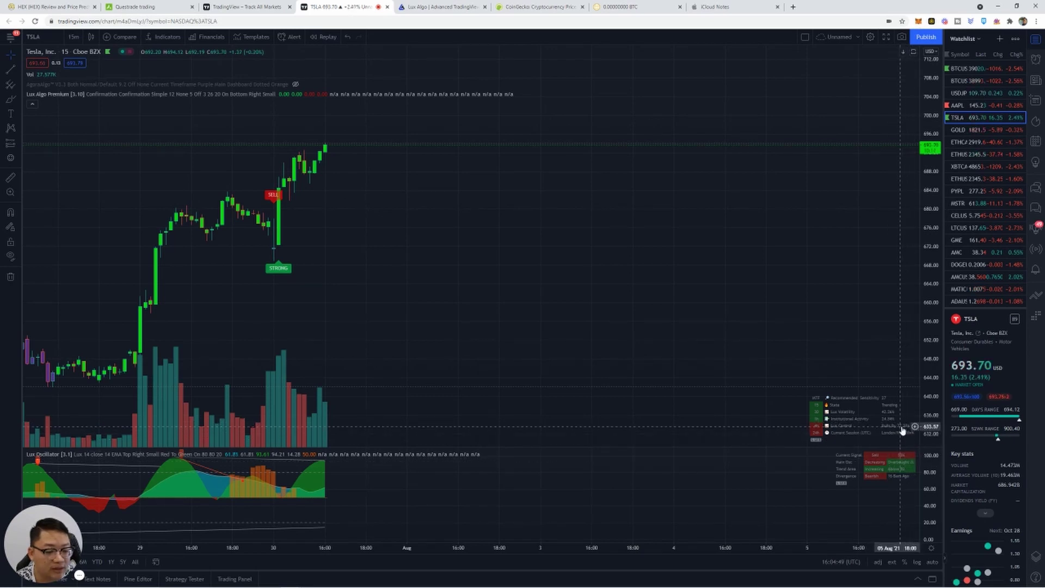
{"action": "left_click", "coordinate": [73, 37]}
{"action": "left_click", "coordinate": [82, 133]}
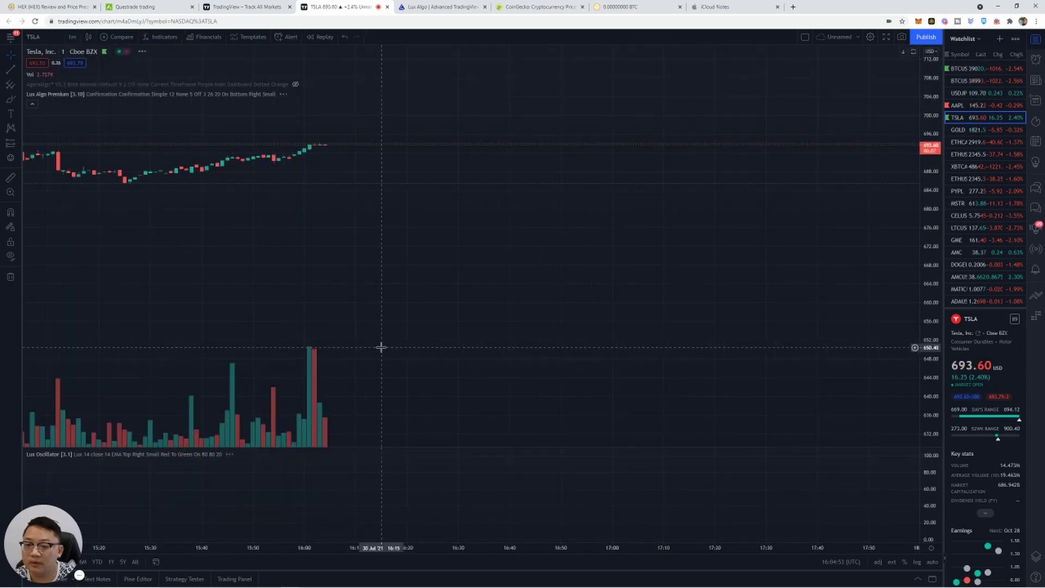
{"action": "scroll", "coordinate": [761, 492], "scroll_direction": "up", "scroll_amount": 3}
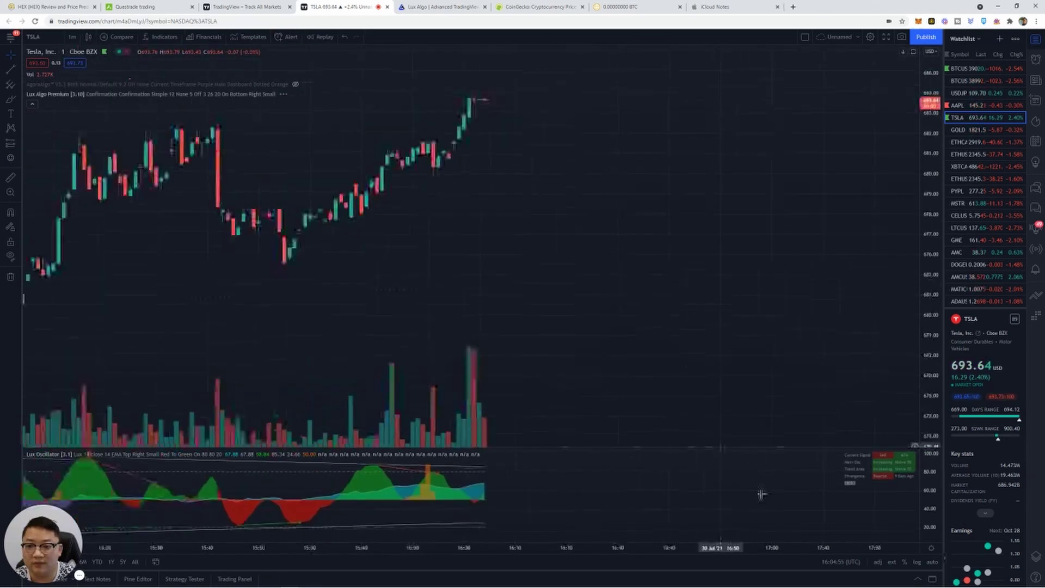
{"action": "scroll", "coordinate": [759, 493], "scroll_direction": "up", "scroll_amount": 2}
{"action": "left_click_drag", "start_coordinate": [927, 361], "coordinate": [928, 204]}
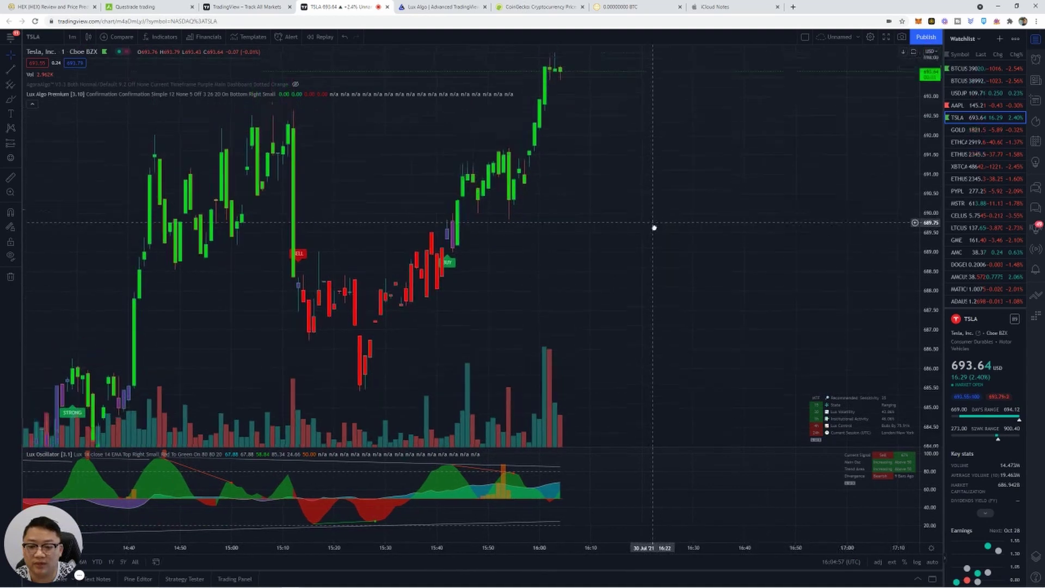
{"action": "left_click_drag", "start_coordinate": [930, 117], "coordinate": [930, 155]}
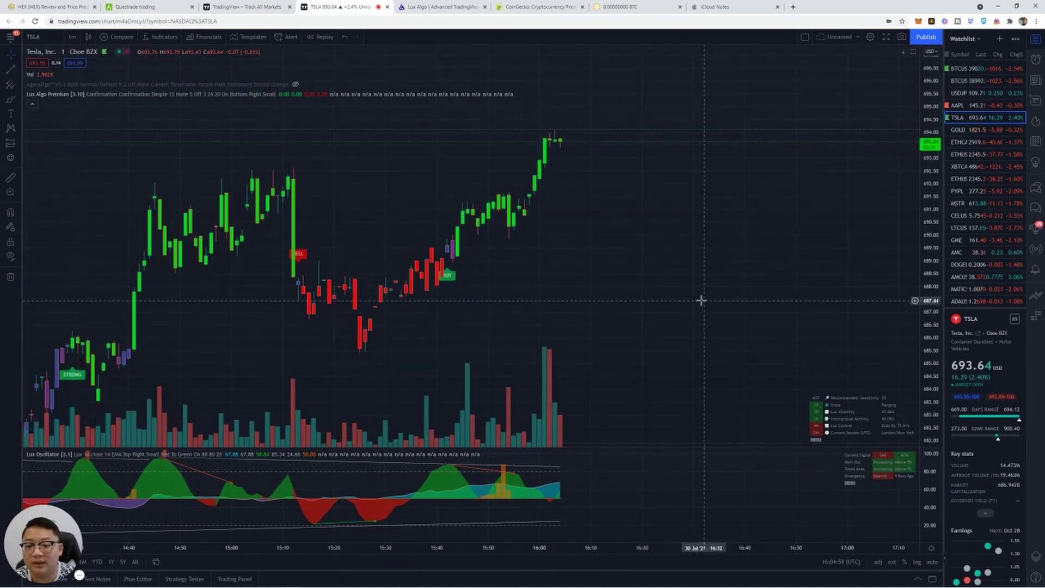
{"action": "scroll", "coordinate": [508, 280], "scroll_direction": "down", "scroll_amount": 1}
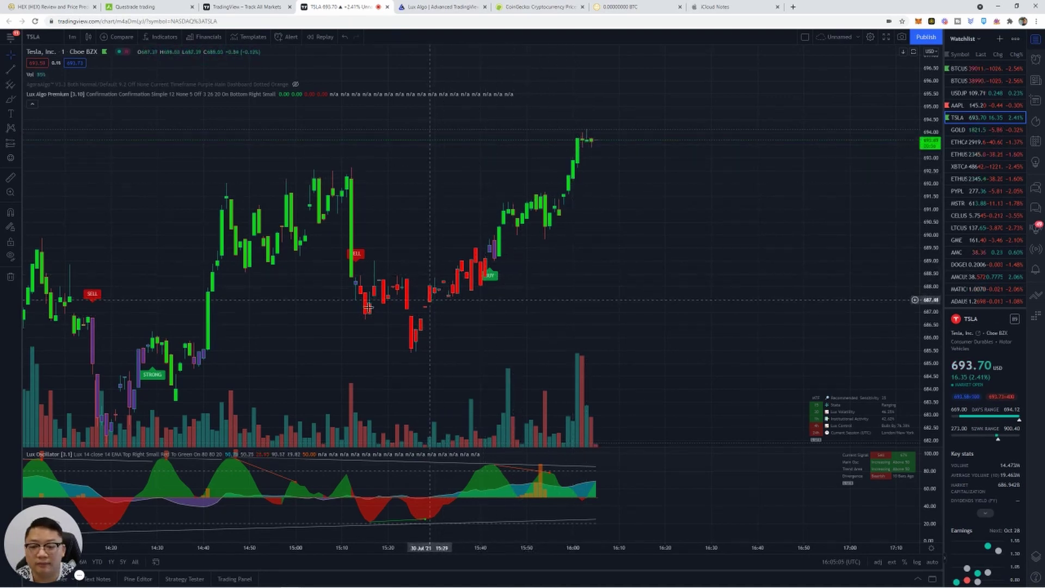
{"action": "scroll", "coordinate": [424, 338], "scroll_direction": "down", "scroll_amount": 2}
{"action": "scroll", "coordinate": [514, 233], "scroll_direction": "down", "scroll_amount": 1}
{"action": "scroll", "coordinate": [455, 327], "scroll_direction": "down", "scroll_amount": 1}
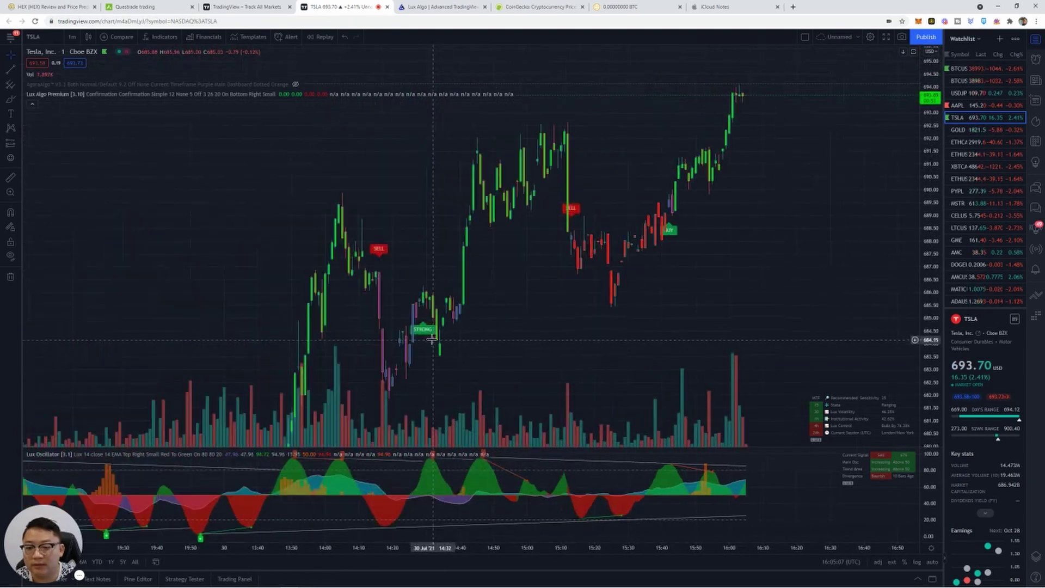
{"action": "scroll", "coordinate": [449, 231], "scroll_direction": "down", "scroll_amount": 1}
{"action": "scroll", "coordinate": [450, 231], "scroll_direction": "left", "scroll_amount": 2}
{"action": "scroll", "coordinate": [287, 400], "scroll_direction": "left", "scroll_amount": 1}
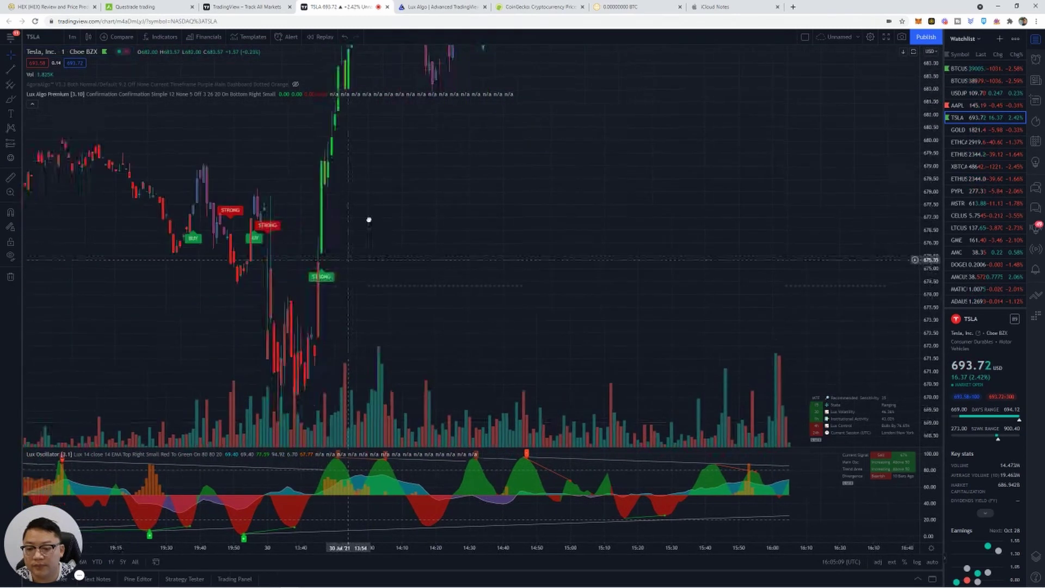
{"action": "scroll", "coordinate": [367, 221], "scroll_direction": "left", "scroll_amount": 1}
{"action": "scroll", "coordinate": [381, 226], "scroll_direction": "right", "scroll_amount": 1}
{"action": "scroll", "coordinate": [381, 172], "scroll_direction": "right", "scroll_amount": 1}
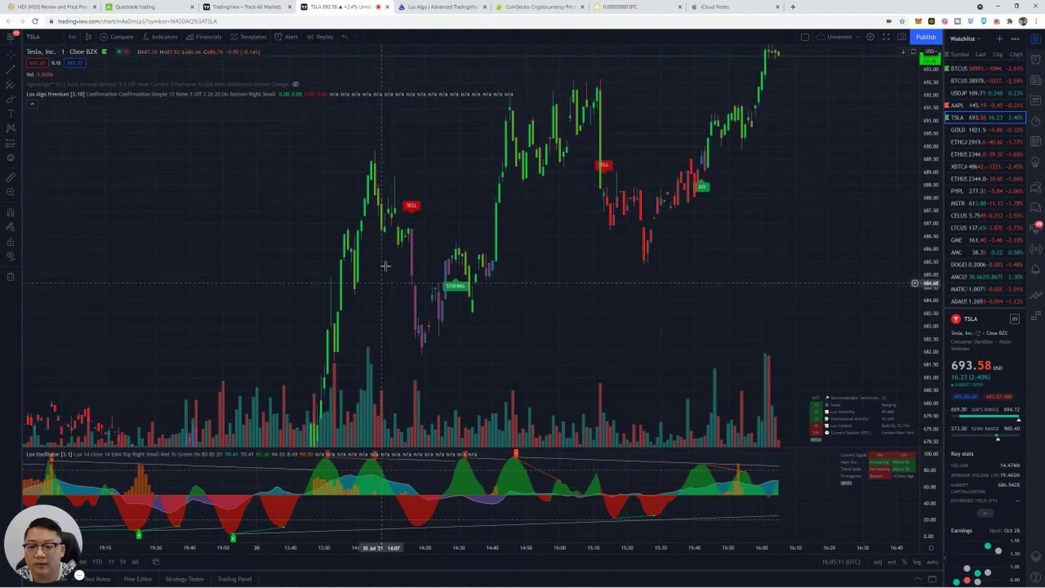
{"action": "left_click_drag", "start_coordinate": [864, 229], "coordinate": [504, 261]}
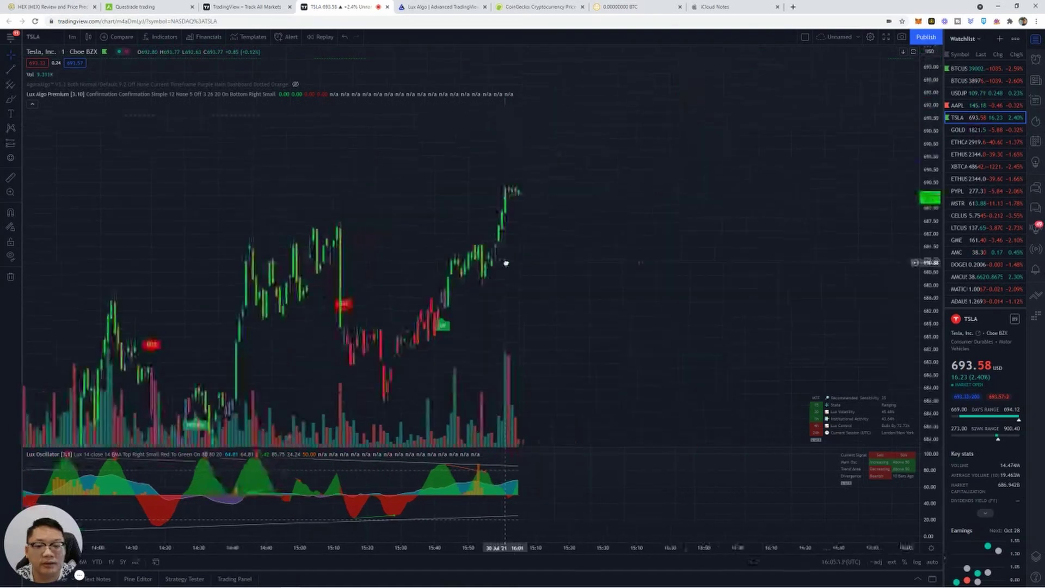
- Set TSLA to 15-minute bars and pan to leave room after the latest bars
{"action": "left_click", "coordinate": [72, 37]}
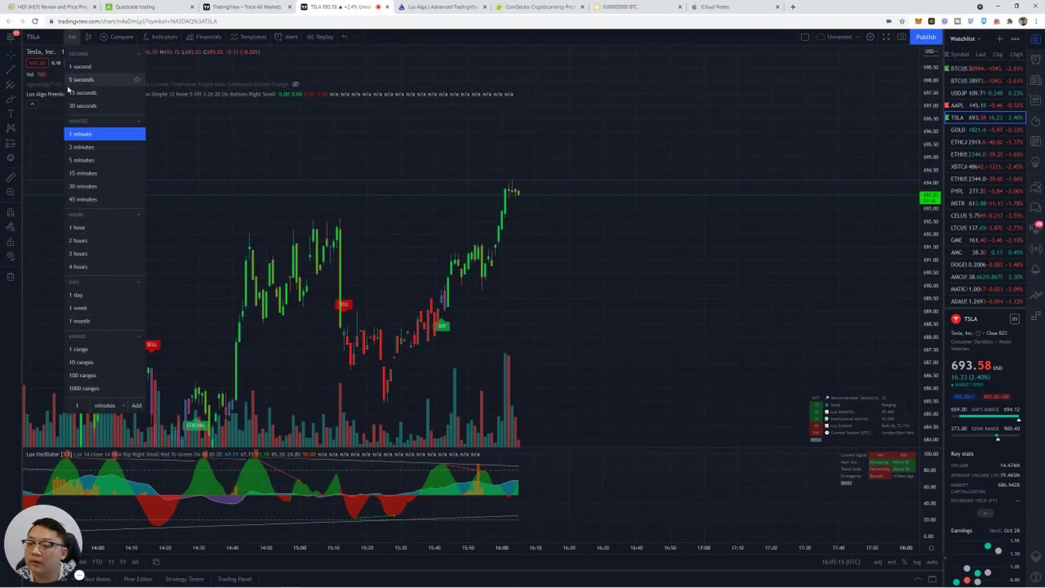
{"action": "left_click", "coordinate": [83, 173]}
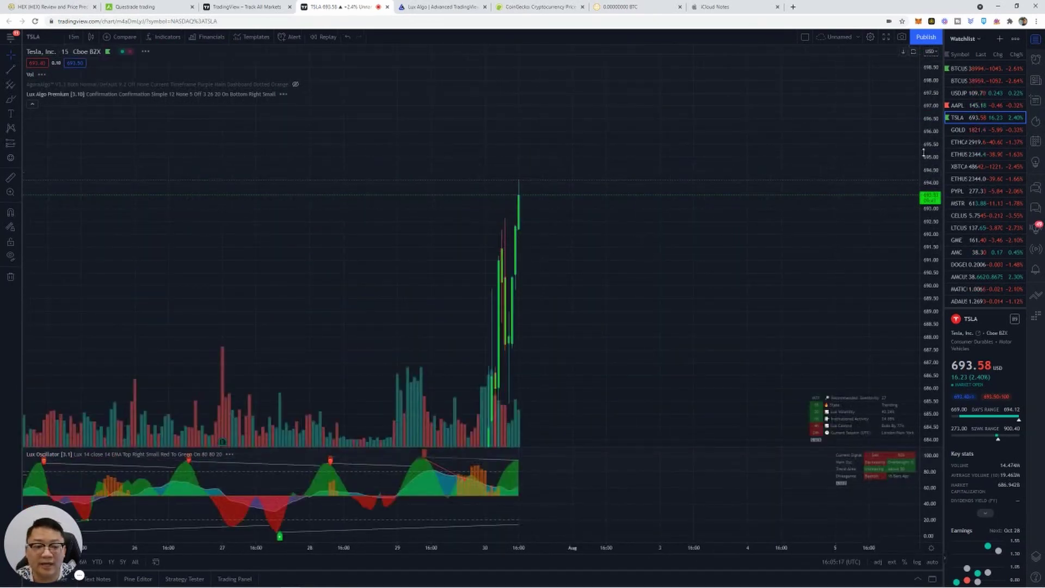
{"action": "left_click_drag", "start_coordinate": [628, 246], "coordinate": [535, 175]}
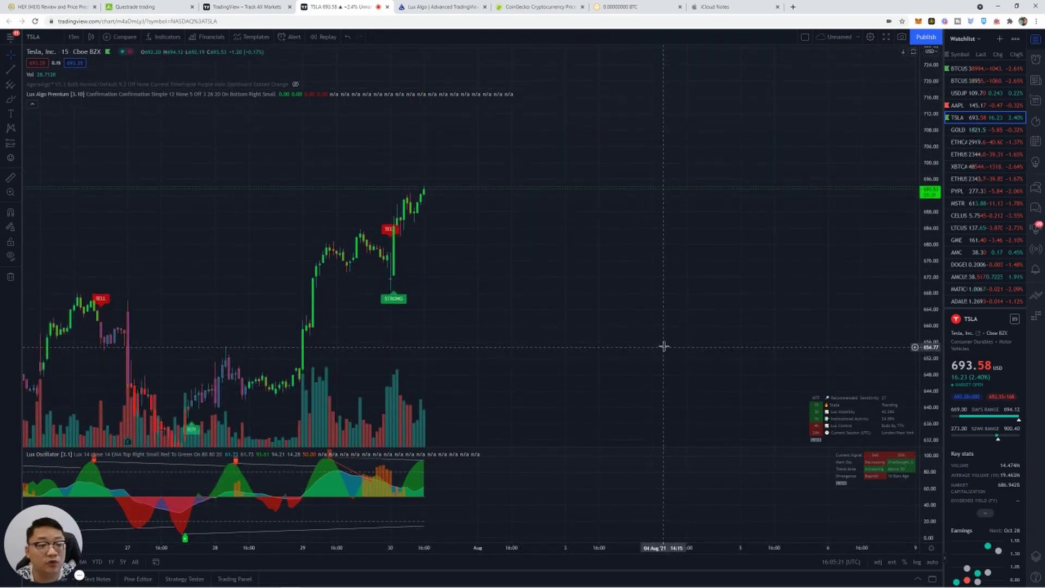
{"action": "left_click_drag", "start_coordinate": [665, 345], "coordinate": [702, 345]}
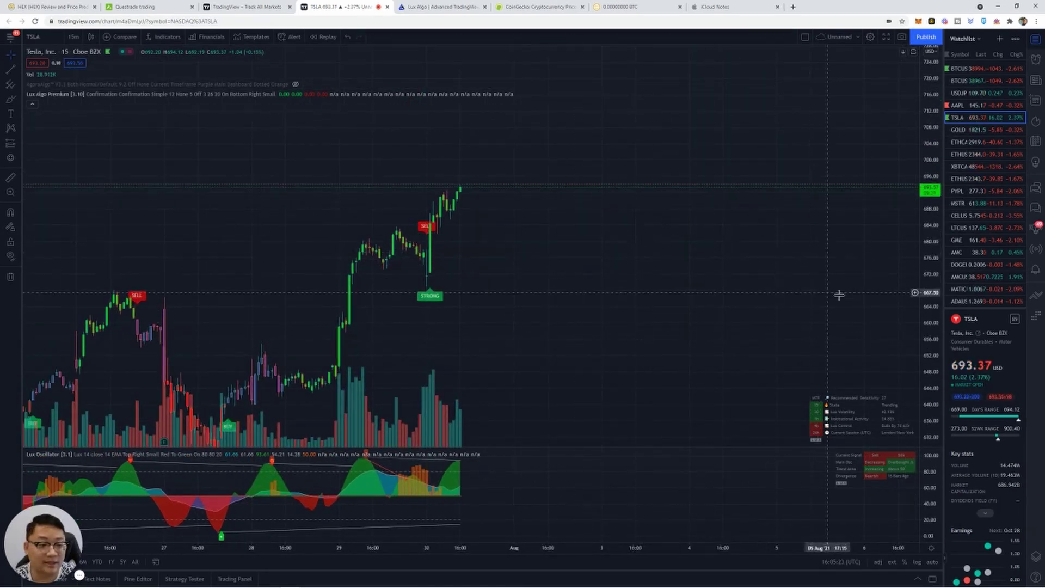
- Bring up the AMC chart from the watchlist and pan to earlier bars
{"action": "left_click", "coordinate": [966, 253]}
{"action": "left_click_drag", "start_coordinate": [501, 253], "coordinate": [596, 253]}
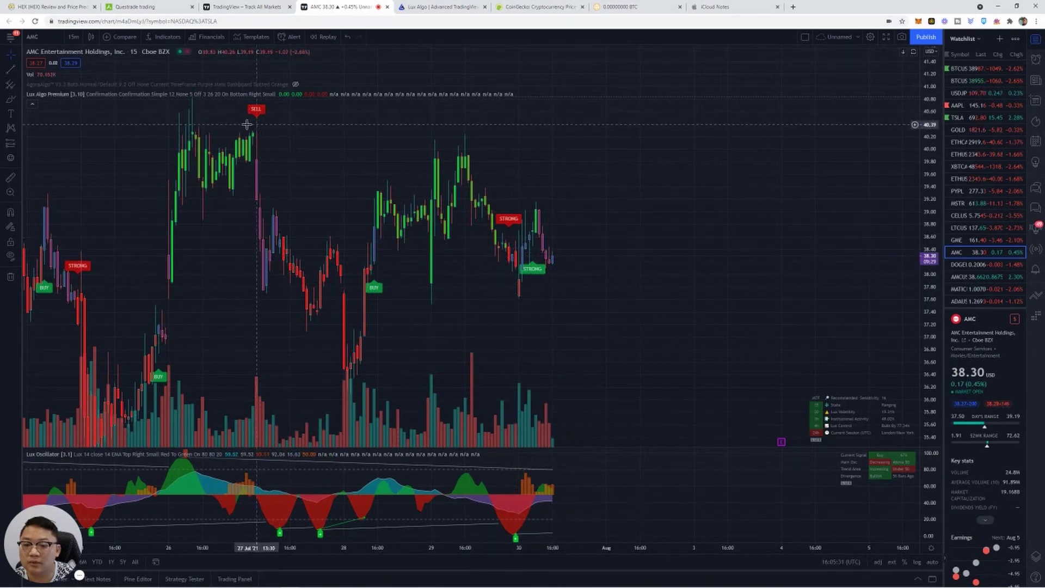
- View AMC on hourly bars, then load the Bitcoin / U.S. Dollar chart from the watchlist
{"action": "left_click", "coordinate": [73, 38]}
{"action": "left_click", "coordinate": [88, 230]}
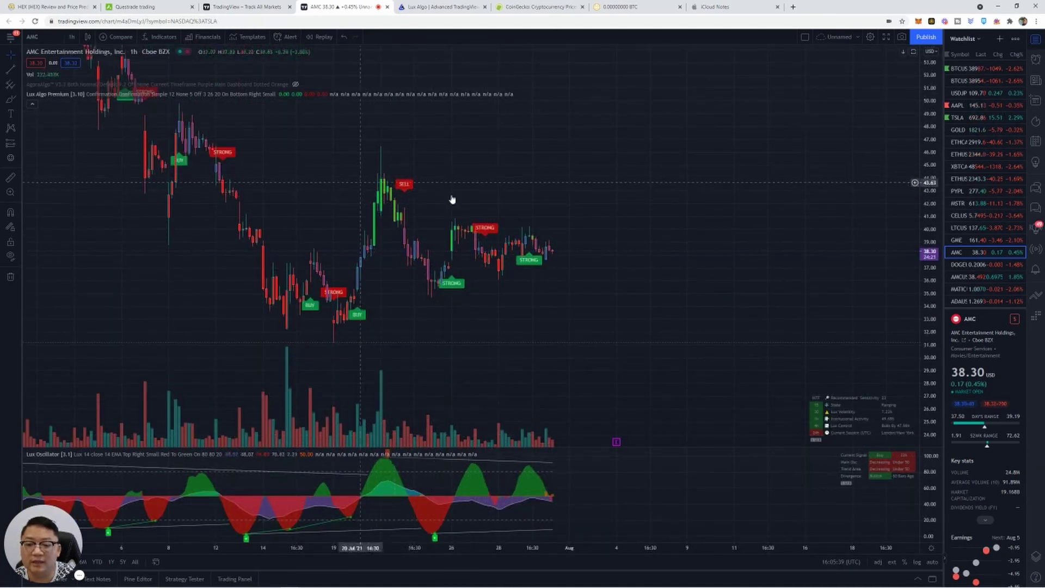
{"action": "left_click_drag", "start_coordinate": [732, 257], "coordinate": [721, 280]}
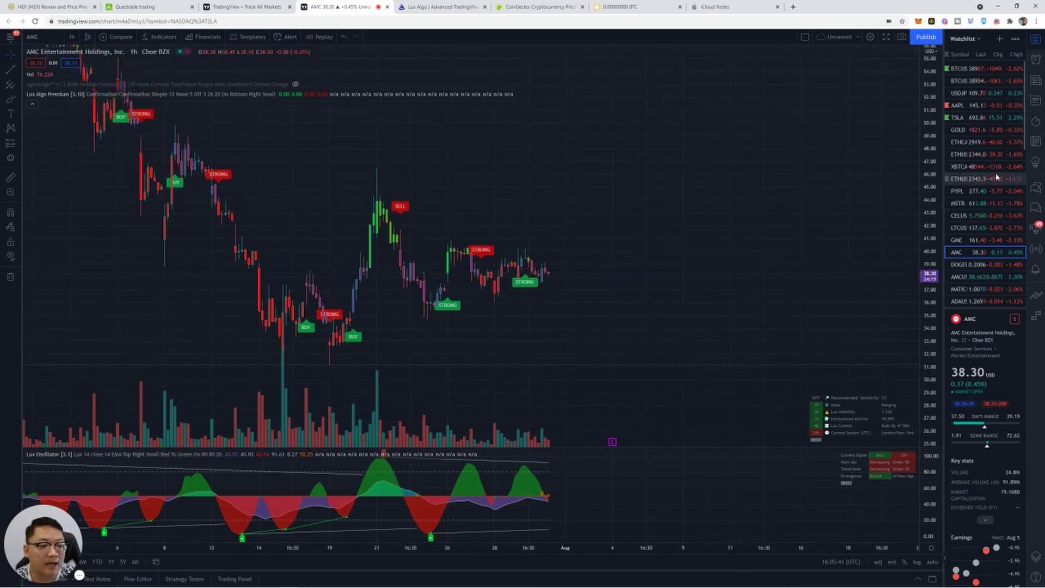
{"action": "left_click", "coordinate": [967, 69]}
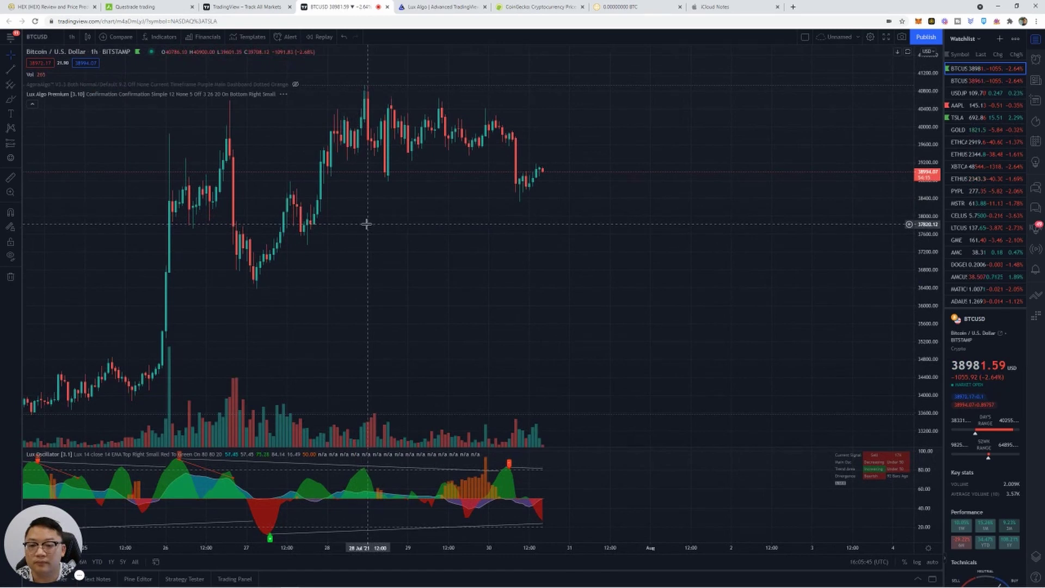
{"action": "left_click_drag", "start_coordinate": [379, 220], "coordinate": [537, 182]}
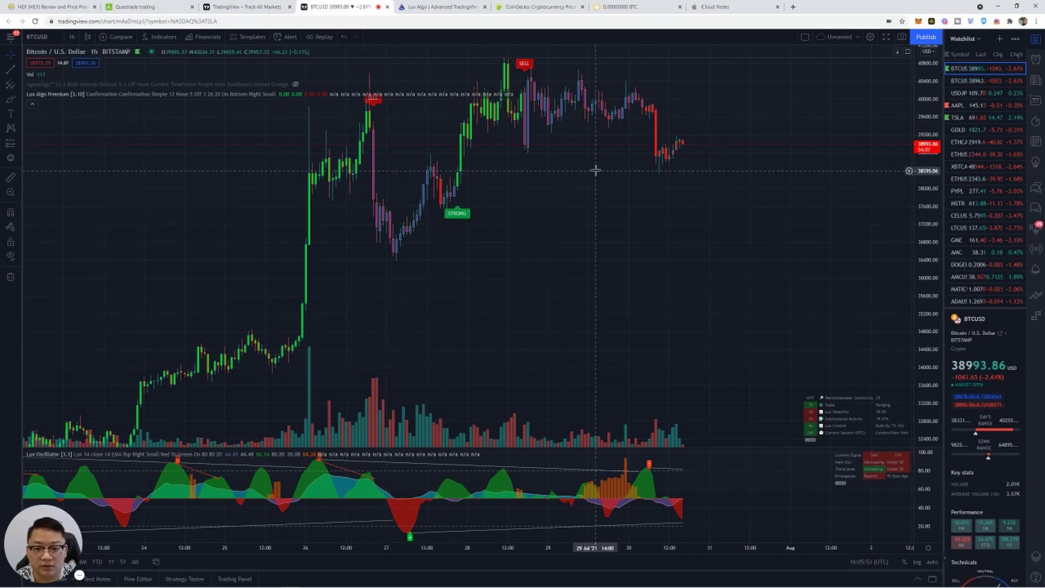
{"action": "scroll", "coordinate": [457, 221], "scroll_direction": "up", "scroll_amount": 3}
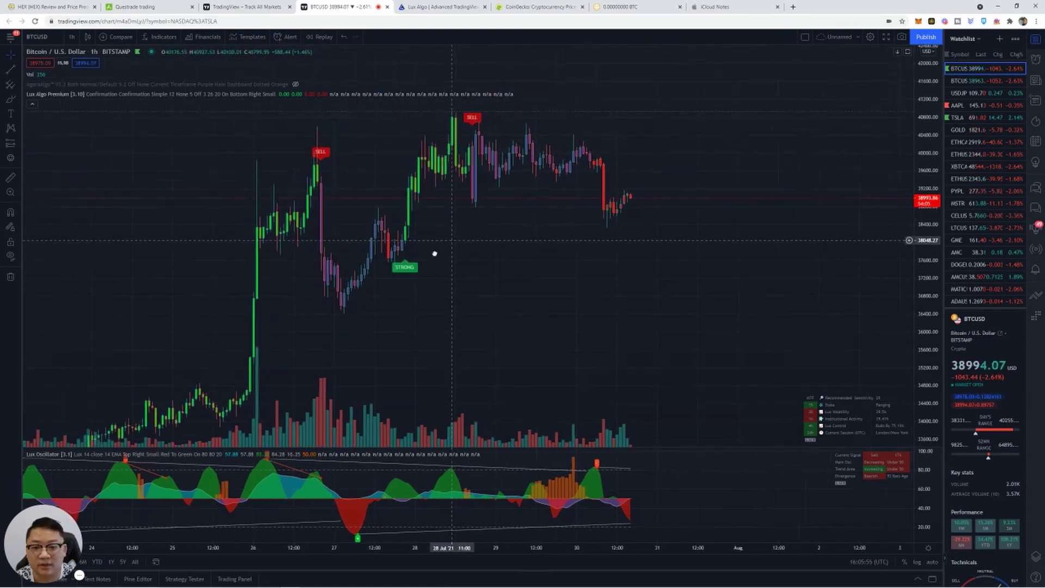
{"action": "scroll", "coordinate": [434, 250], "scroll_direction": "up", "scroll_amount": 2}
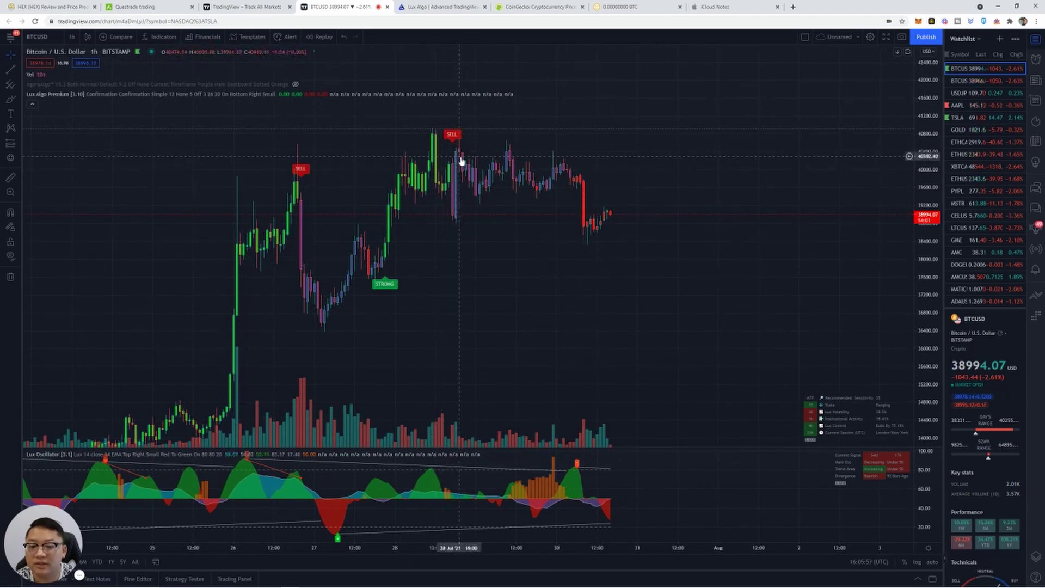
{"action": "scroll", "coordinate": [534, 262], "scroll_direction": "down", "scroll_amount": 3}
{"action": "left_click_drag", "start_coordinate": [561, 311], "coordinate": [526, 74]}
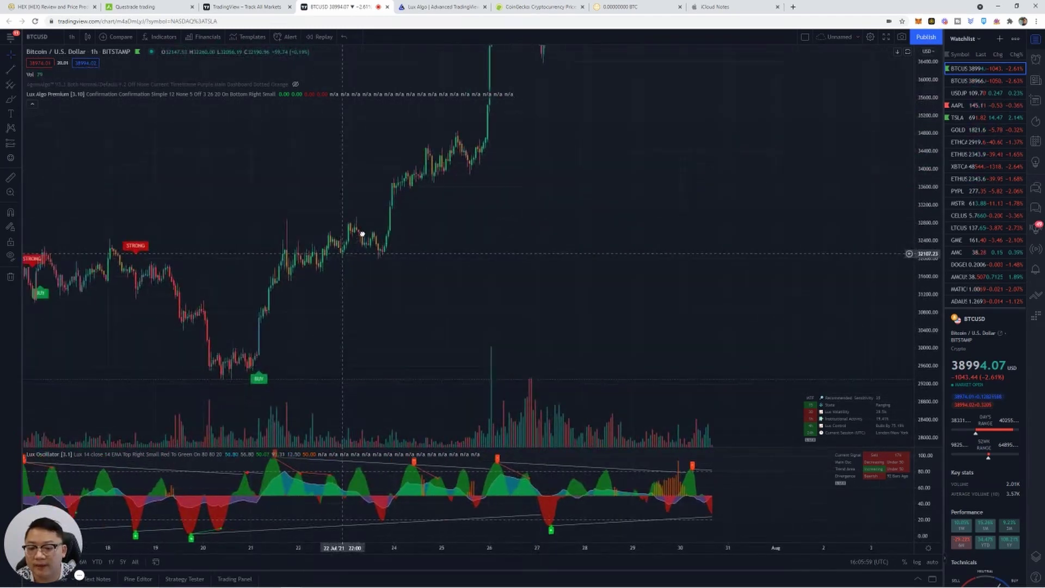
{"action": "left_click_drag", "start_coordinate": [229, 392], "coordinate": [285, 327]}
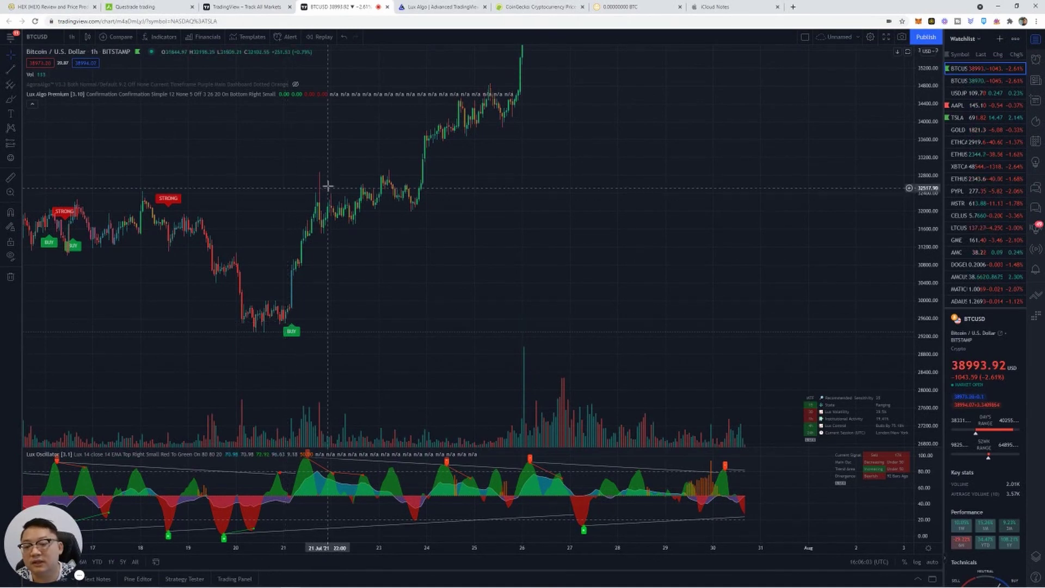
{"action": "mouse_move", "coordinate": [606, 133]}
{"action": "left_mouse_down"}
{"action": "mouse_move", "coordinate": [591, 156]}
{"action": "mouse_move", "coordinate": [555, 161]}
{"action": "left_mouse_up"}
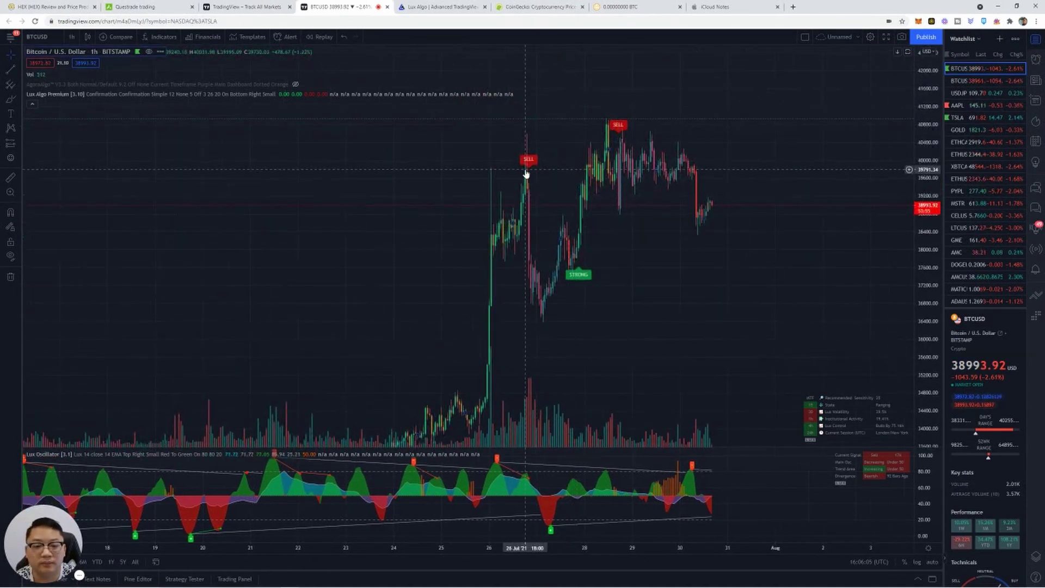
{"action": "mouse_move", "coordinate": [735, 171]}
{"action": "left_mouse_down"}
{"action": "mouse_move", "coordinate": [624, 162]}
{"action": "mouse_move", "coordinate": [567, 271]}
{"action": "mouse_move", "coordinate": [597, 250]}
{"action": "left_mouse_up"}
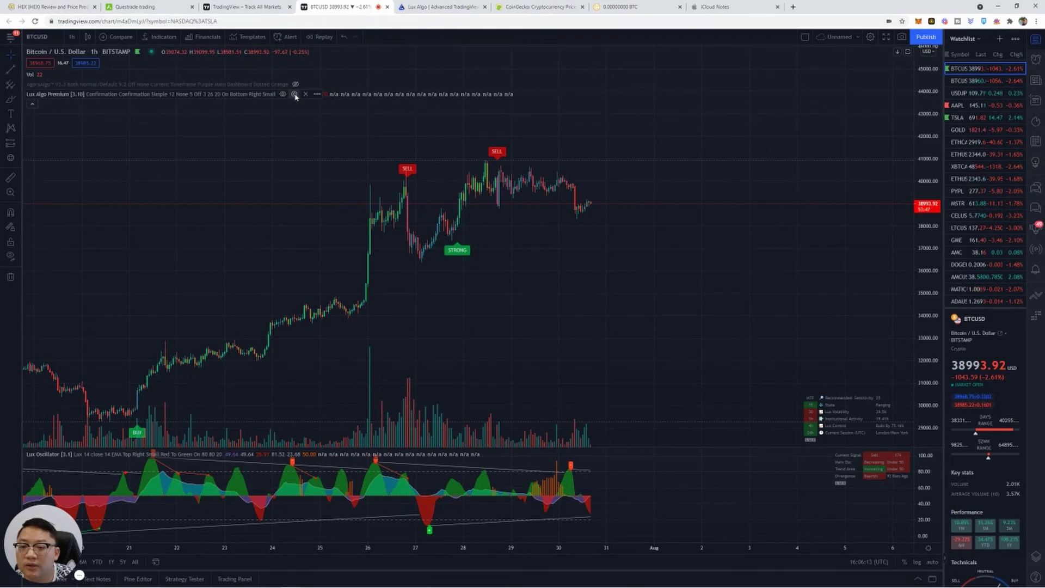
- Review the Lux Algo Premium Style, Visibility and Inputs settings, then return to the BTCUSD chart
{"action": "left_click", "coordinate": [295, 95]}
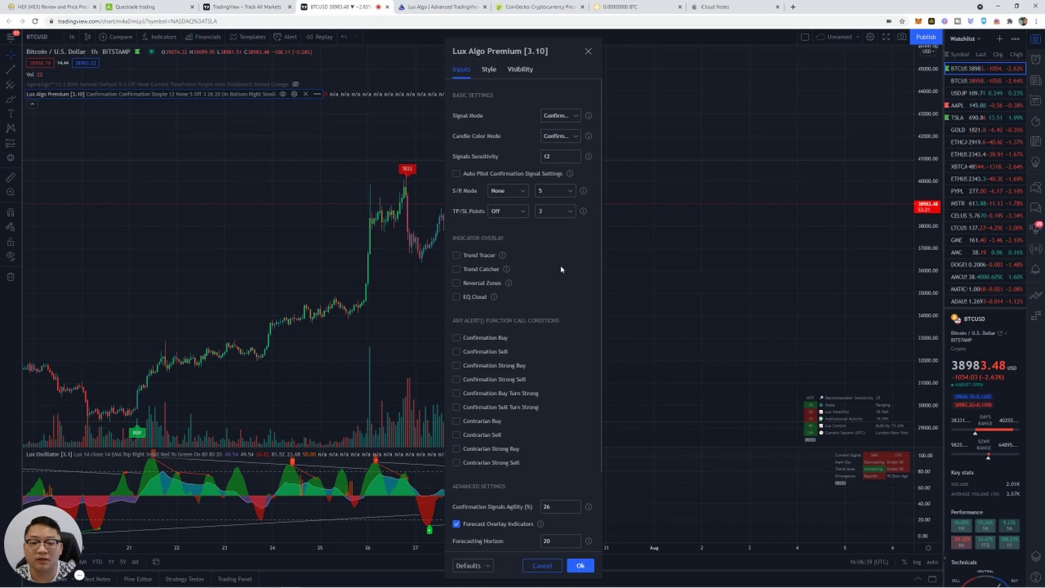
{"action": "scroll", "coordinate": [535, 245], "scroll_direction": "down", "scroll_amount": 2}
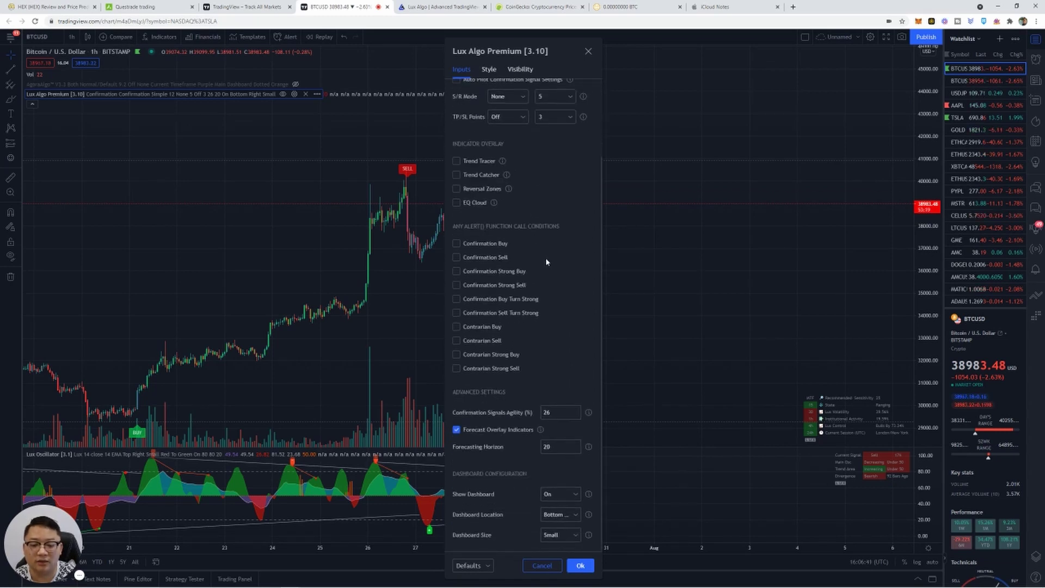
{"action": "scroll", "coordinate": [558, 274], "scroll_direction": "up", "scroll_amount": 2}
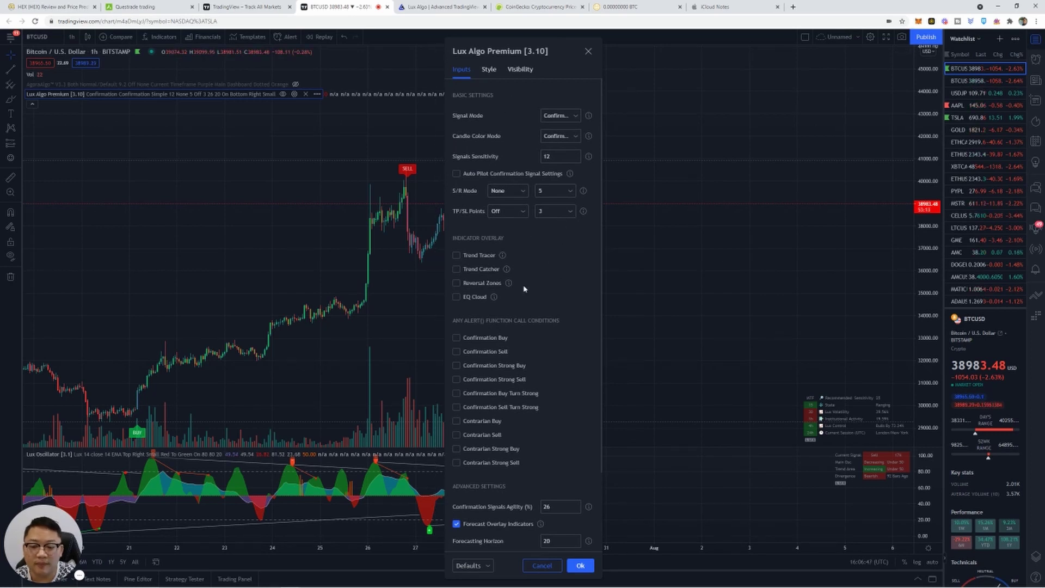
{"action": "scroll", "coordinate": [524, 288], "scroll_direction": "down", "scroll_amount": 2}
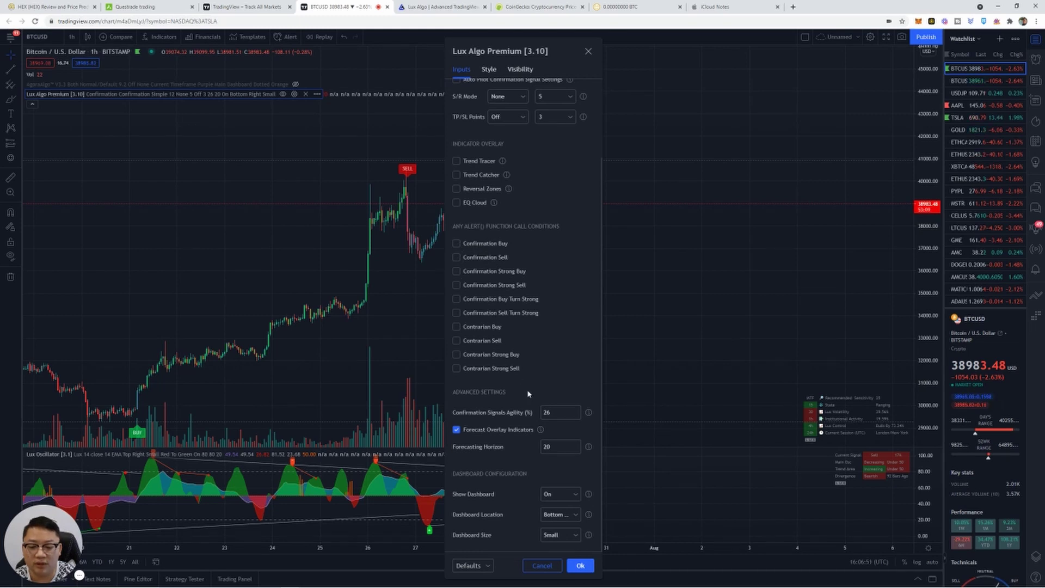
{"action": "scroll", "coordinate": [528, 393], "scroll_direction": "up", "scroll_amount": 2}
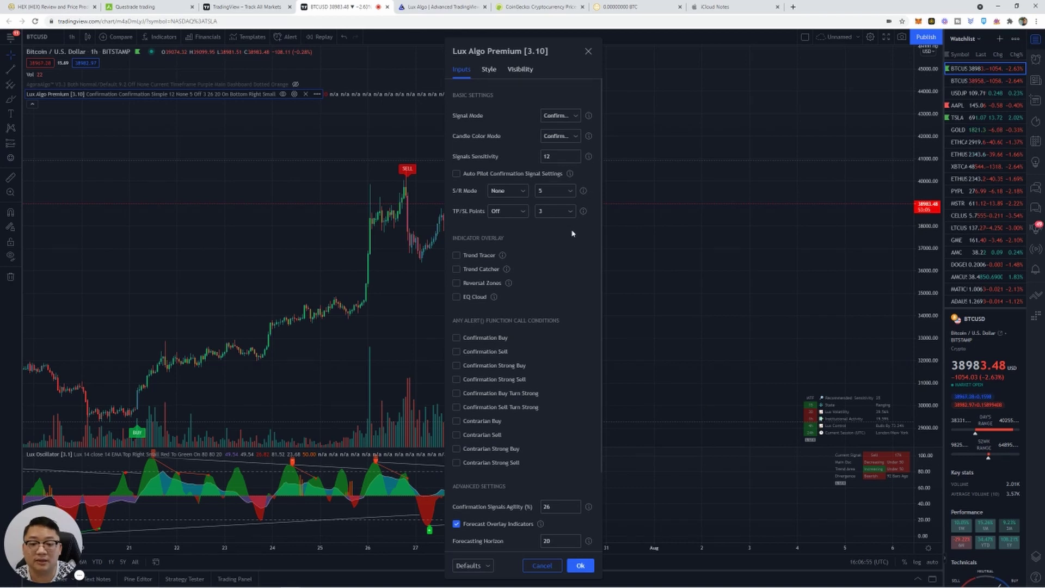
{"action": "scroll", "coordinate": [572, 234], "scroll_direction": "down", "scroll_amount": 2}
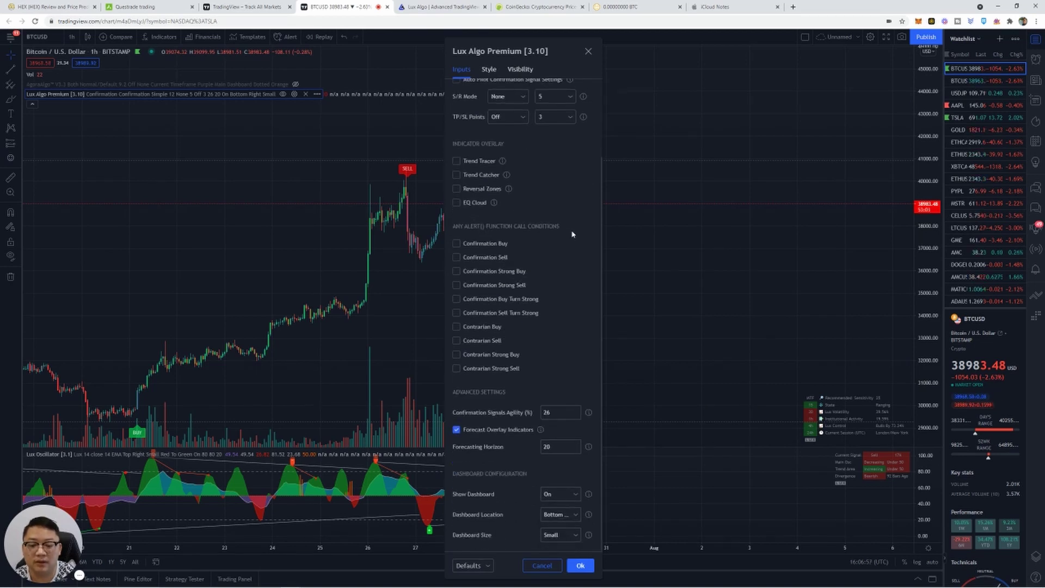
{"action": "scroll", "coordinate": [571, 234], "scroll_direction": "up", "scroll_amount": 2}
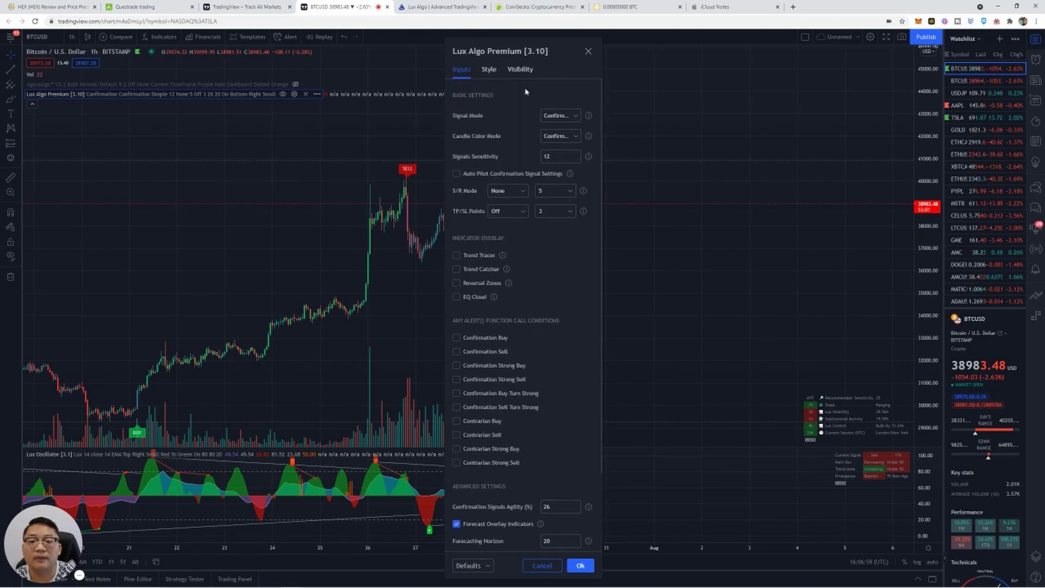
{"action": "left_click", "coordinate": [489, 71]}
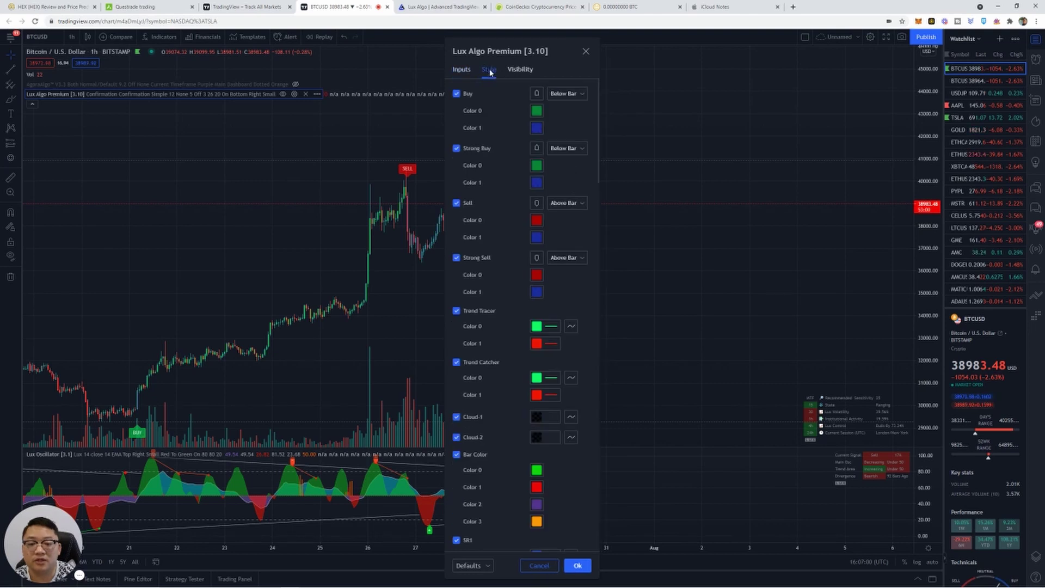
{"action": "left_click", "coordinate": [519, 69]}
{"action": "left_click", "coordinate": [462, 71]}
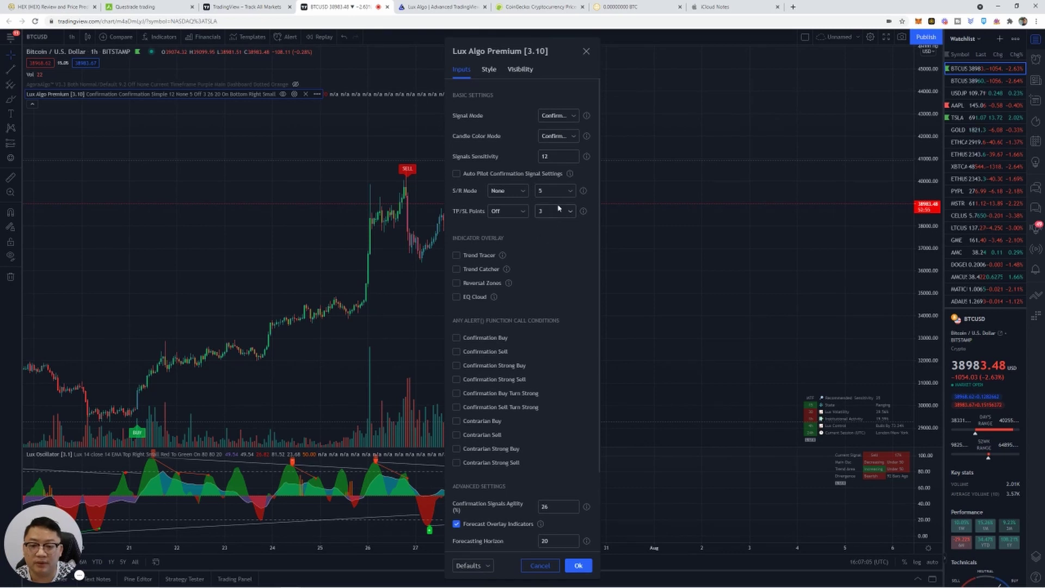
{"action": "left_click", "coordinate": [586, 51]}
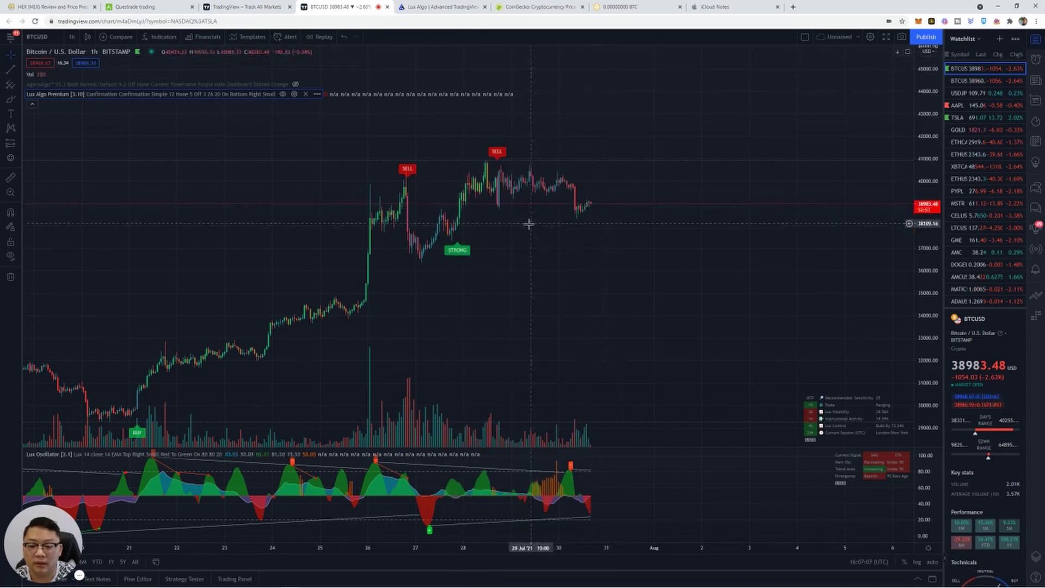
- Enable the EQ Cloud overlay in Lux Algo Premium settings, then switch to the Lux Algo website
{"action": "left_click", "coordinate": [294, 95]}
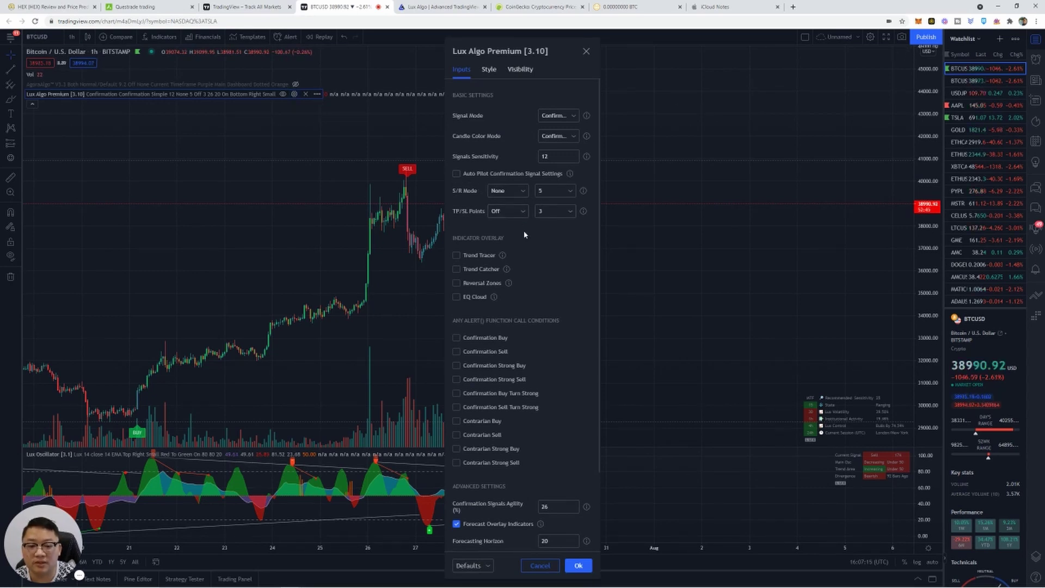
{"action": "scroll", "coordinate": [525, 235], "scroll_direction": "down", "scroll_amount": 1}
{"action": "scroll", "coordinate": [530, 238], "scroll_direction": "down", "scroll_amount": 1}
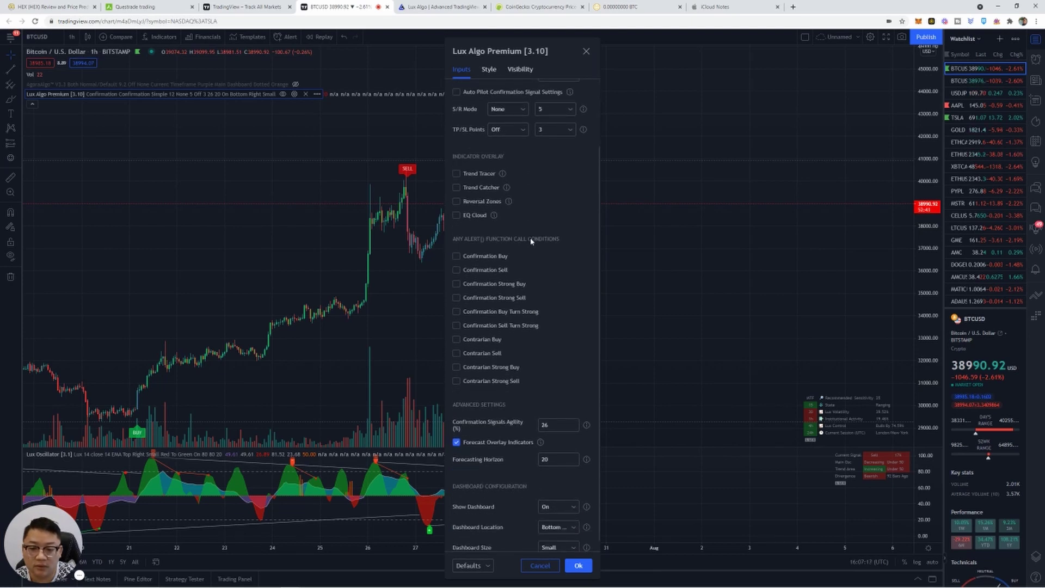
{"action": "left_click", "coordinate": [457, 215]}
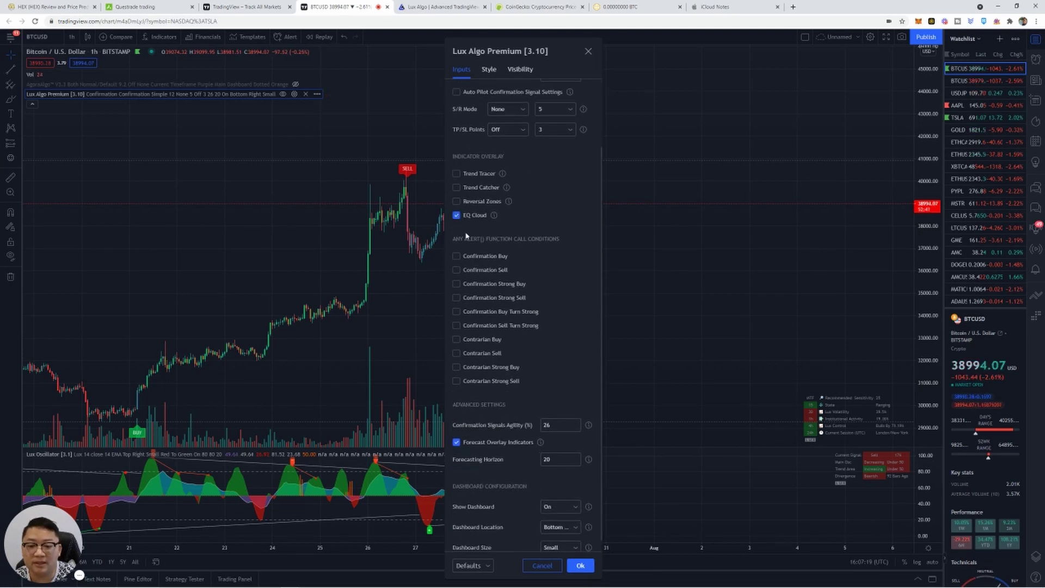
{"action": "left_click", "coordinate": [580, 565]}
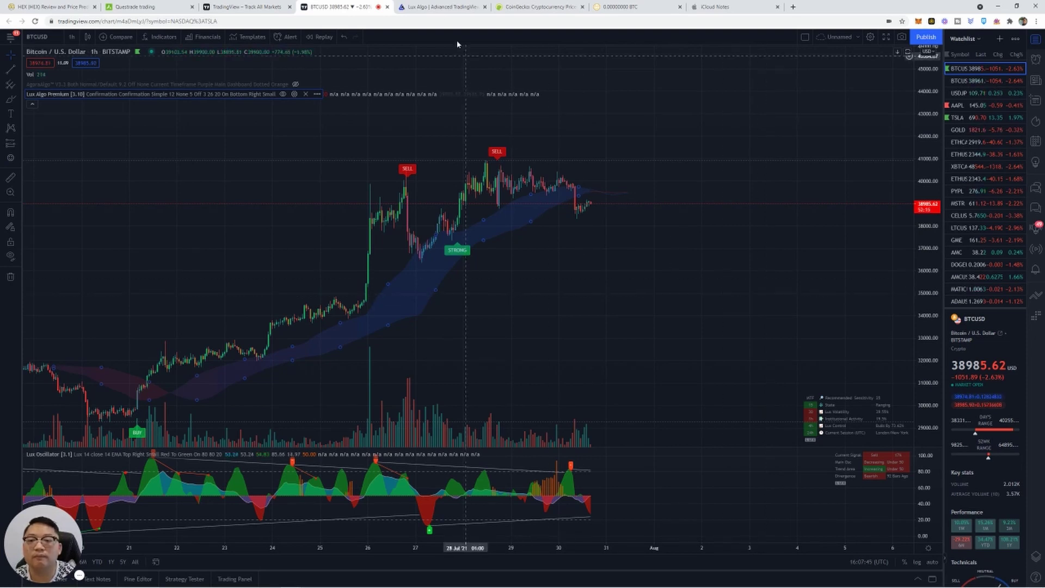
{"action": "left_click", "coordinate": [434, 6]}
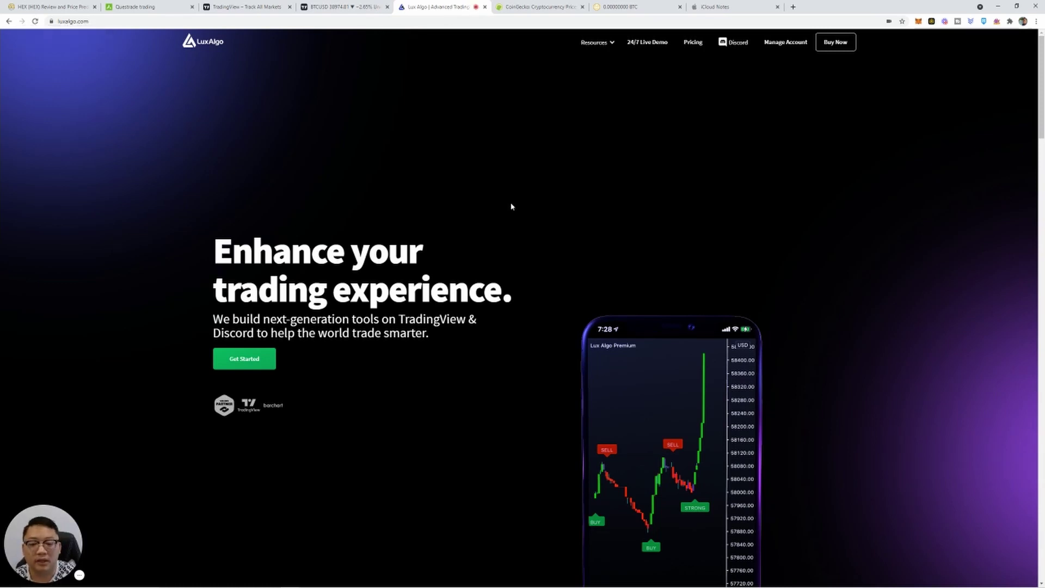
{"action": "scroll", "coordinate": [866, 387], "scroll_direction": "down", "scroll_amount": 2}
{"action": "scroll", "coordinate": [866, 386], "scroll_direction": "down", "scroll_amount": 3}
{"action": "scroll", "coordinate": [865, 386], "scroll_direction": "down", "scroll_amount": 1}
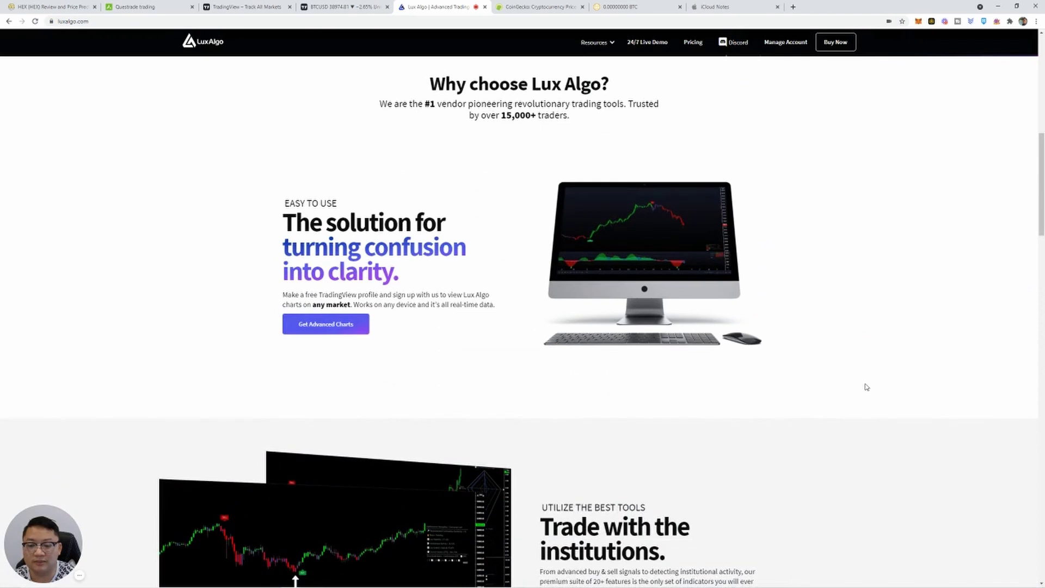
{"action": "scroll", "coordinate": [866, 387], "scroll_direction": "up", "scroll_amount": 1}
{"action": "scroll", "coordinate": [866, 386], "scroll_direction": "down", "scroll_amount": 3}
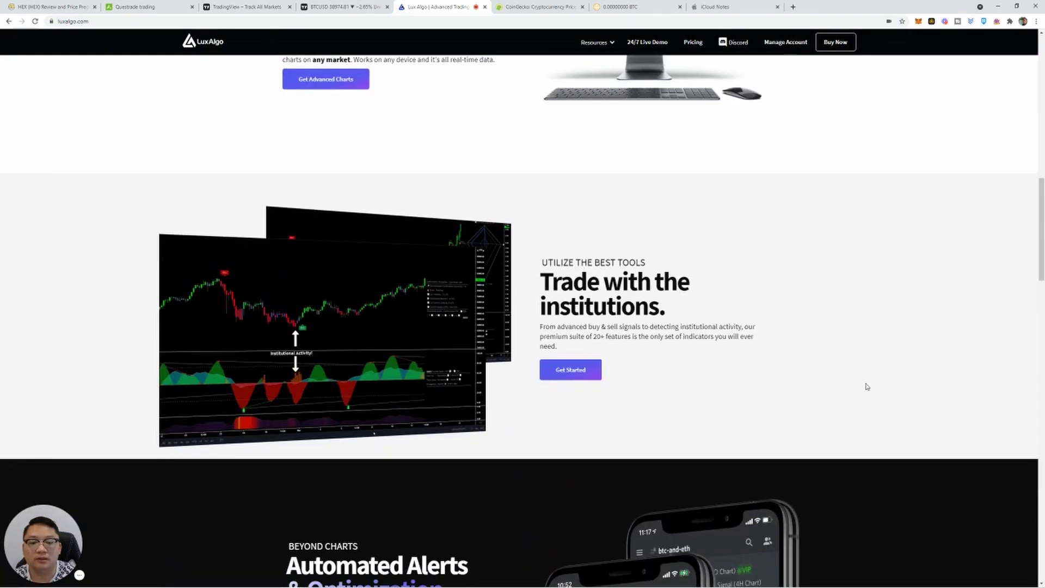
{"action": "scroll", "coordinate": [866, 386], "scroll_direction": "down", "scroll_amount": 1}
{"action": "scroll", "coordinate": [866, 386], "scroll_direction": "down", "scroll_amount": 1}
{"action": "scroll", "coordinate": [866, 386], "scroll_direction": "down", "scroll_amount": 4}
{"action": "scroll", "coordinate": [866, 387], "scroll_direction": "down", "scroll_amount": 2}
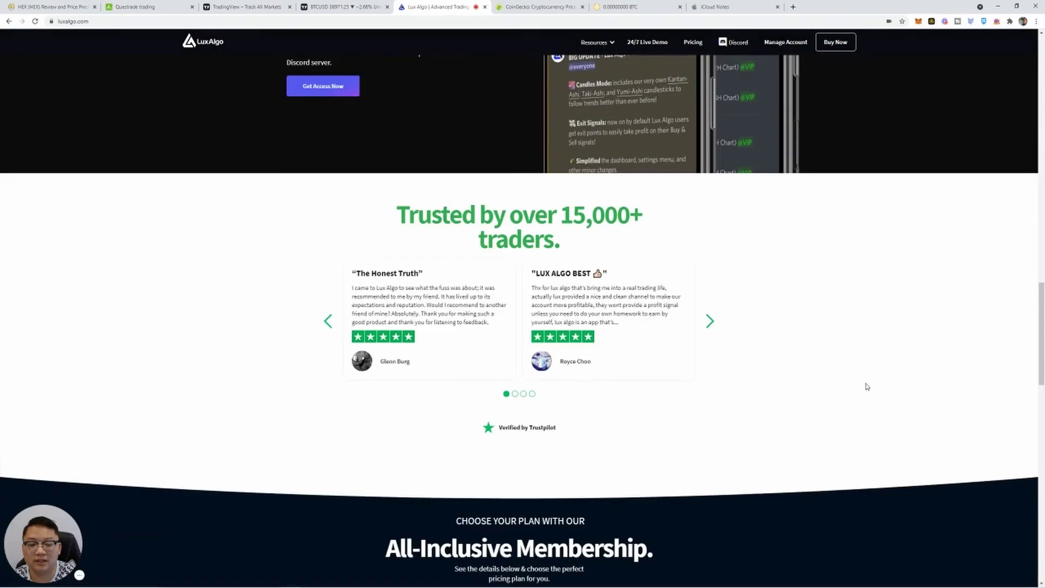
{"action": "scroll", "coordinate": [866, 386], "scroll_direction": "down", "scroll_amount": 2}
{"action": "scroll", "coordinate": [866, 387], "scroll_direction": "down", "scroll_amount": 3}
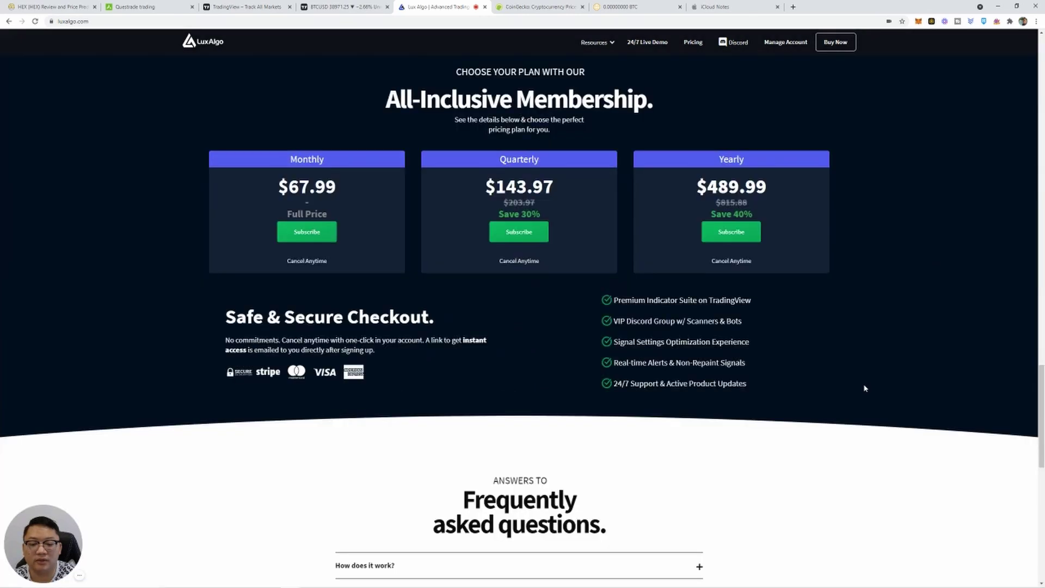
{"action": "scroll", "coordinate": [864, 388], "scroll_direction": "up", "scroll_amount": 7}
{"action": "scroll", "coordinate": [865, 388], "scroll_direction": "up", "scroll_amount": 5}
{"action": "scroll", "coordinate": [864, 388], "scroll_direction": "up", "scroll_amount": 5}
{"action": "scroll", "coordinate": [865, 389], "scroll_direction": "up", "scroll_amount": 3}
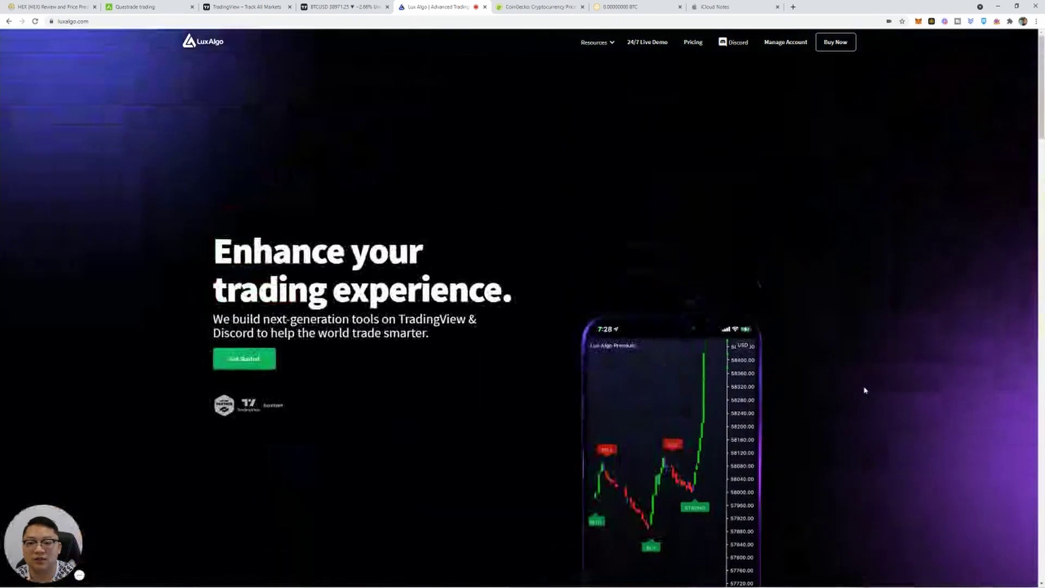
{"action": "scroll", "coordinate": [864, 390], "scroll_direction": "down", "scroll_amount": 2}
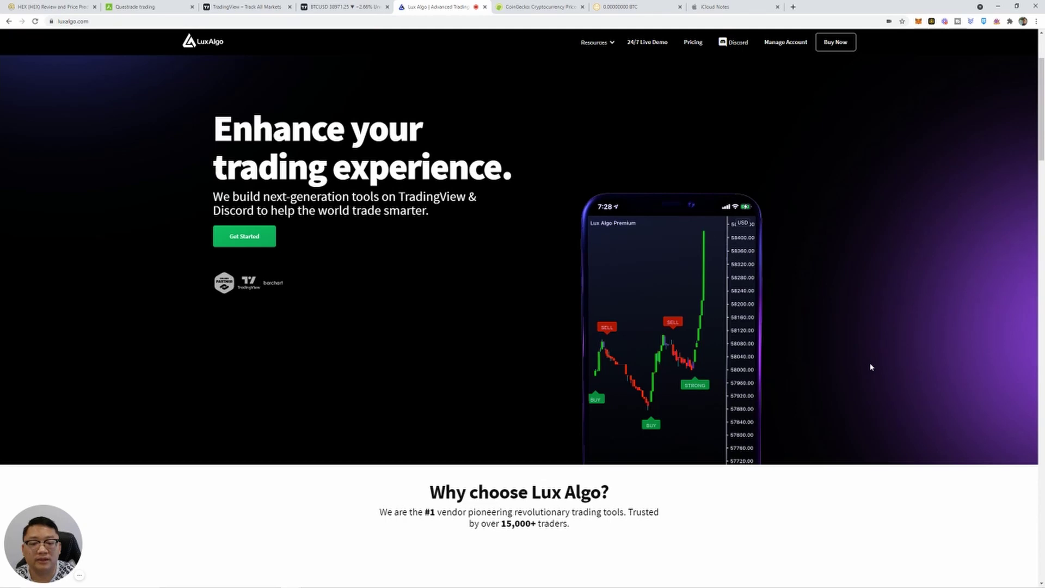
- View the Lux Algo pricing page with Monthly, Quarterly and Yearly plans, then return to the BTCUSD chart
{"action": "left_click", "coordinate": [834, 43]}
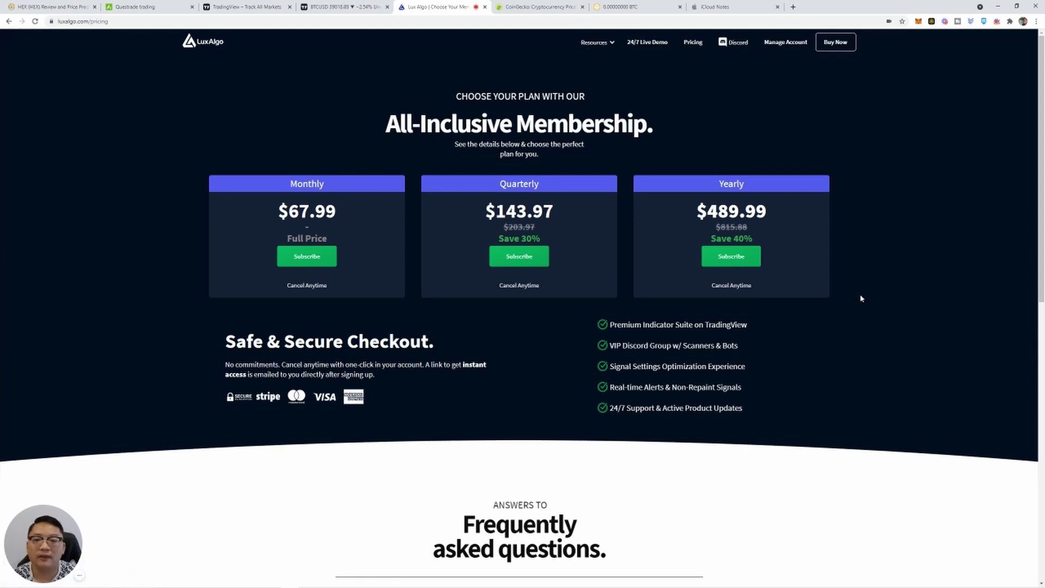
{"action": "left_click", "coordinate": [341, 10]}
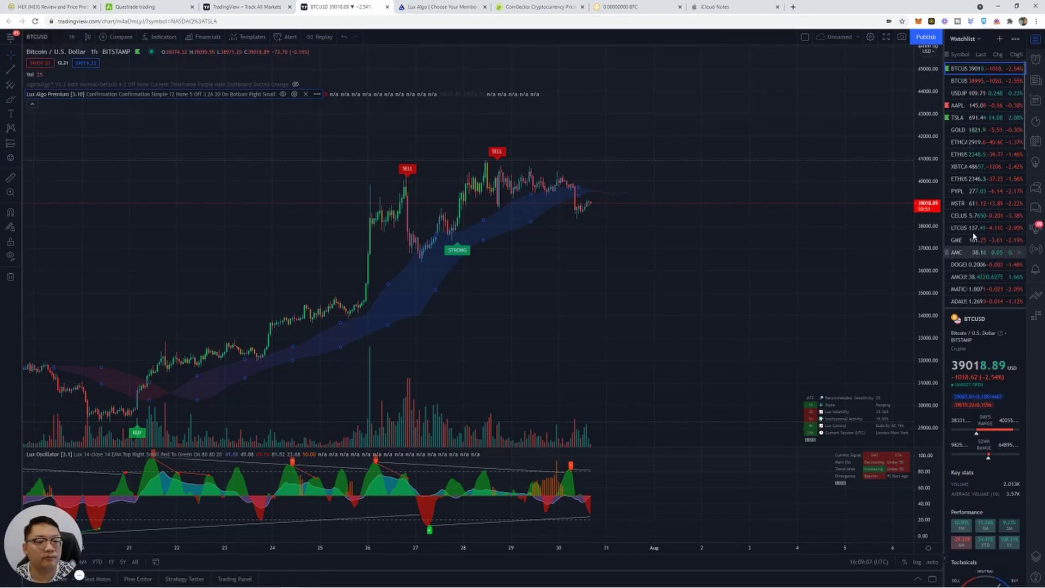
{"action": "scroll", "coordinate": [973, 236], "scroll_direction": "down", "scroll_amount": 5}
{"action": "scroll", "coordinate": [984, 245], "scroll_direction": "down", "scroll_amount": 5}
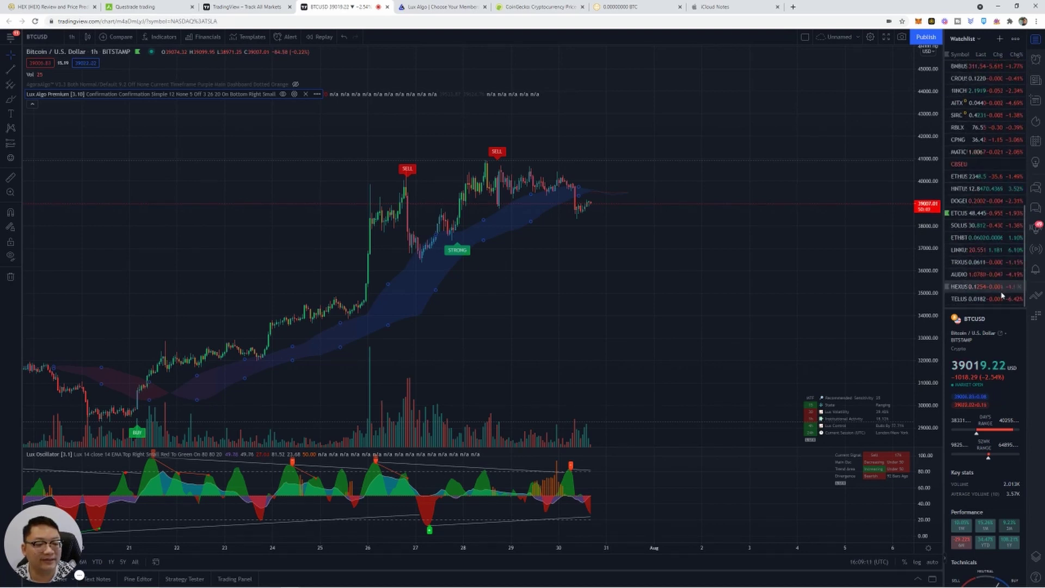
{"action": "scroll", "coordinate": [990, 289], "scroll_direction": "up", "scroll_amount": 10}
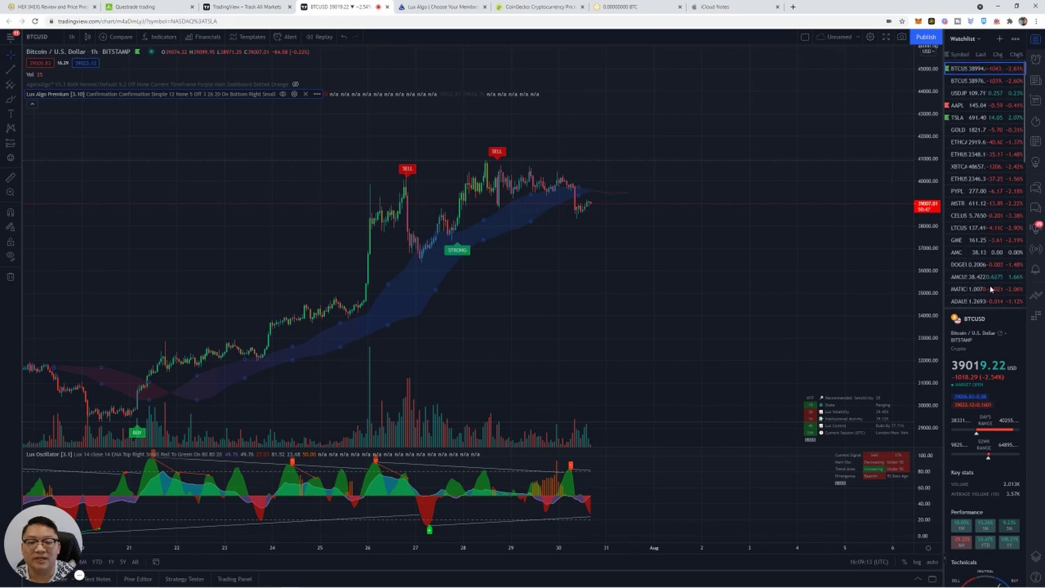